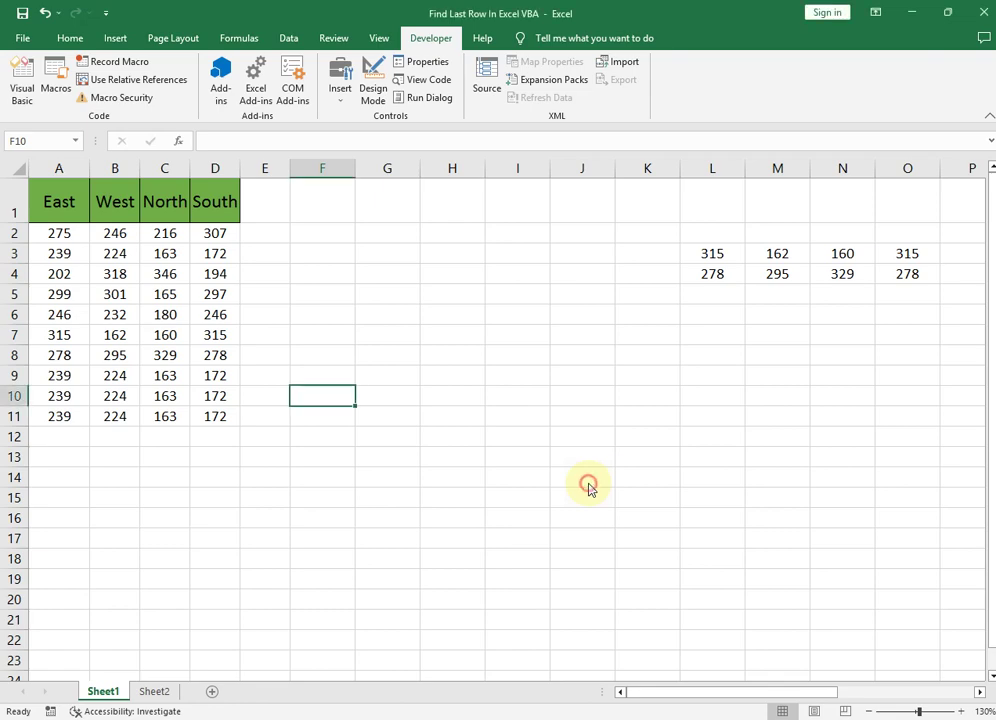
Highlight the East–South table's header and data rows, then the East values A2:A7
click(61, 207)
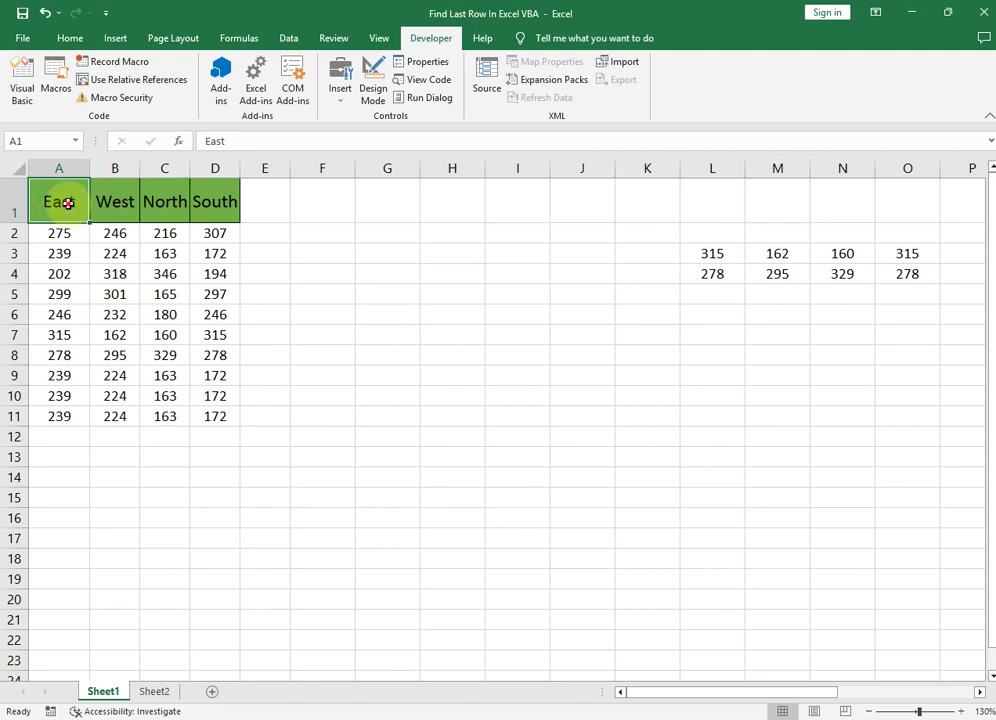
mouse_move(68, 208)
mouse_down()
mouse_move(201, 335)
mouse_move(205, 412)
mouse_up()
mouse_move(69, 202)
mouse_down()
mouse_move(195, 362)
mouse_move(207, 413)
mouse_up()
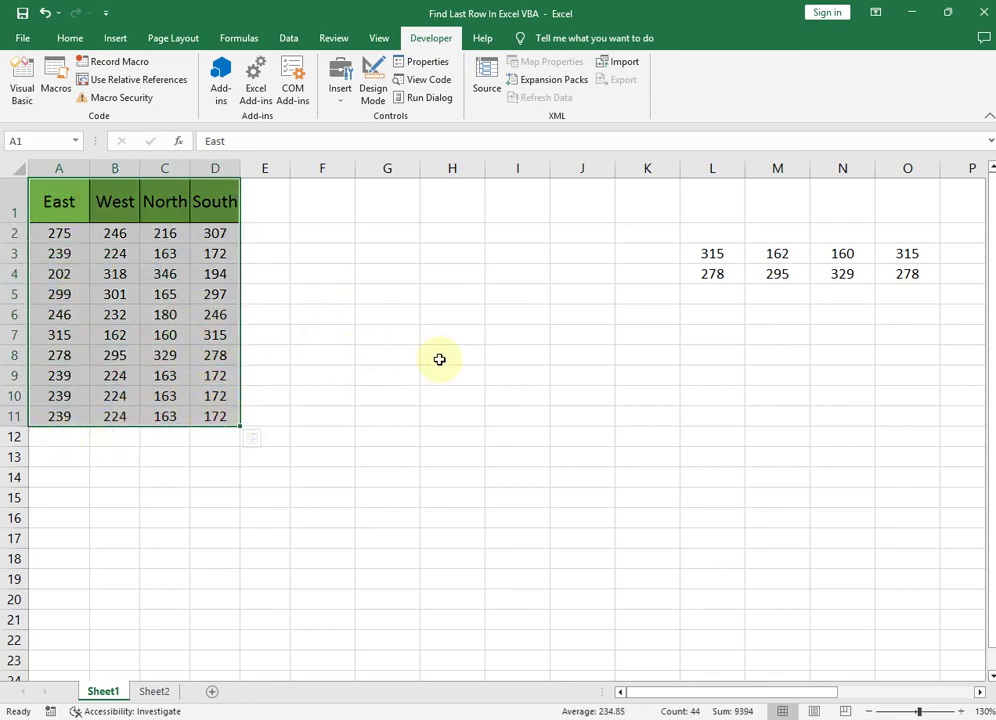
click(387, 340)
drag(63, 233, 220, 416)
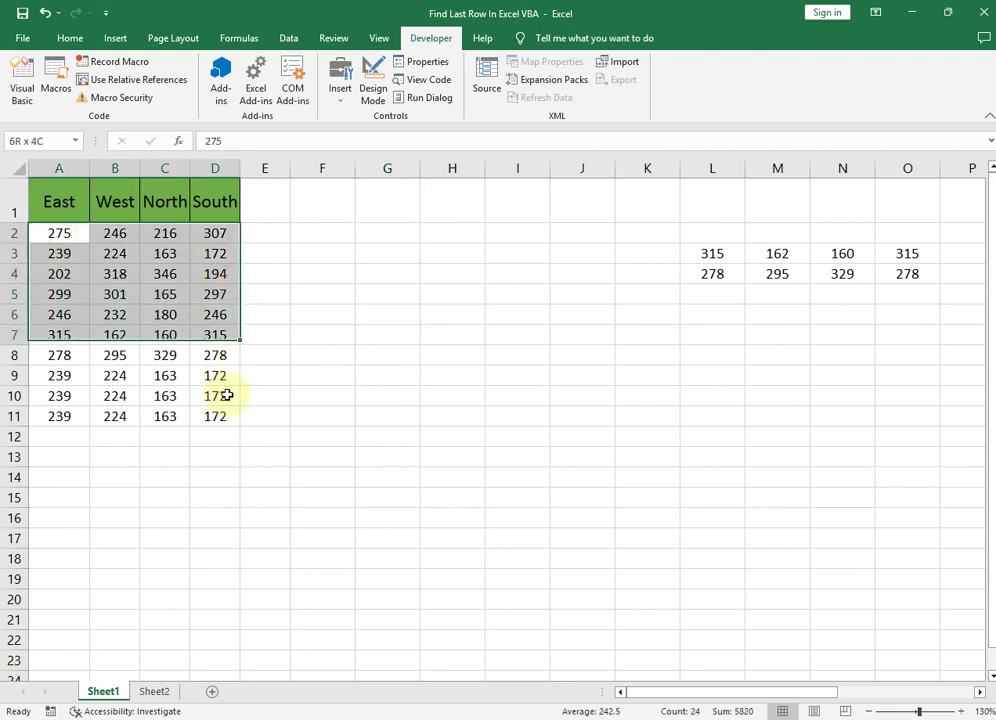
mouse_move(60, 236)
mouse_down()
mouse_move(203, 334)
mouse_move(203, 416)
mouse_up()
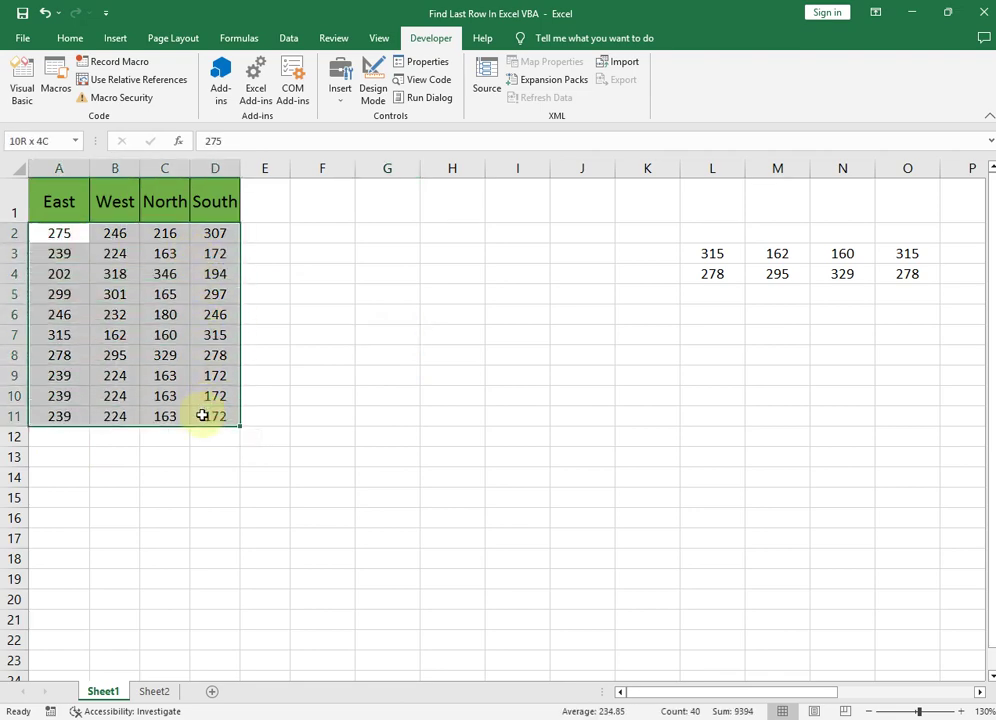
click(67, 234)
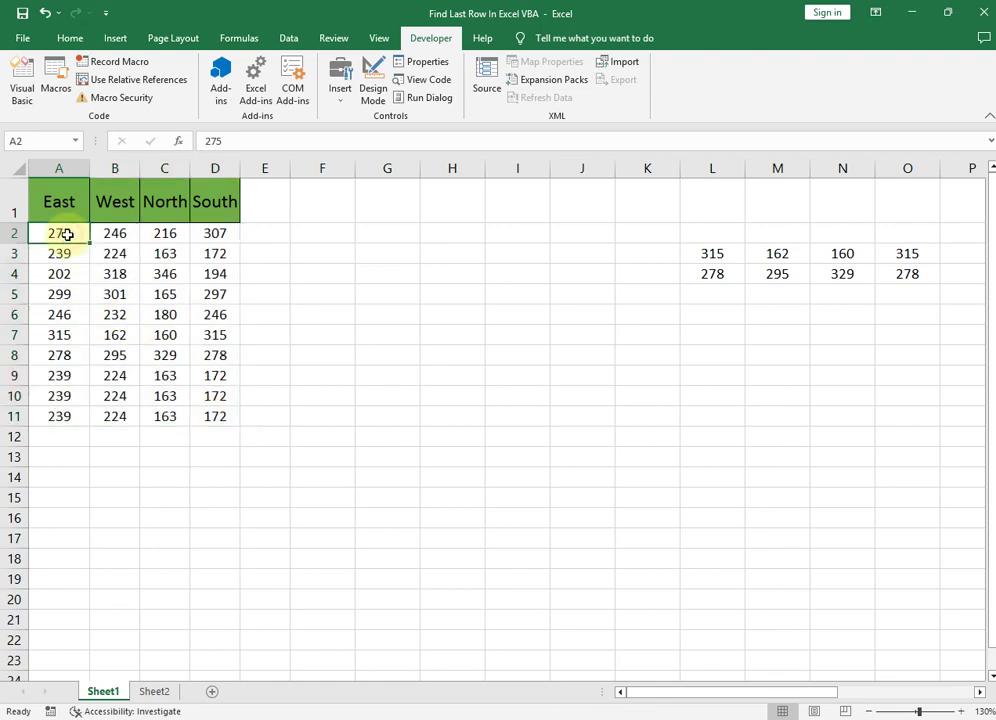
drag(67, 234, 63, 334)
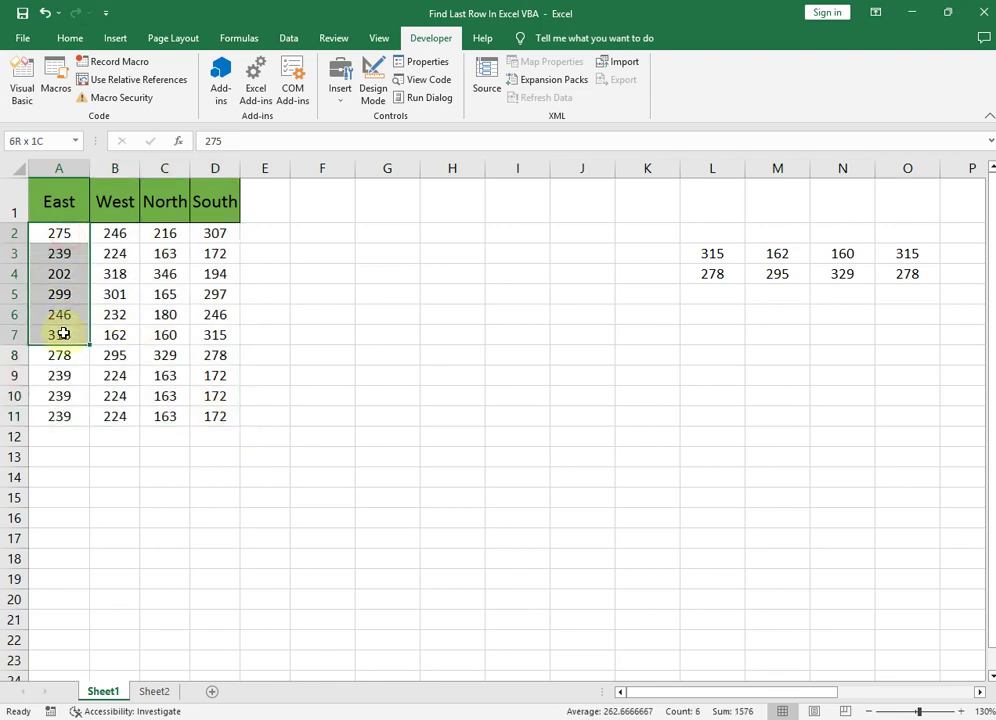
Highlight the blank cells under the table: A12:D12, A12:A21 and the whole of row 12
click(60, 436)
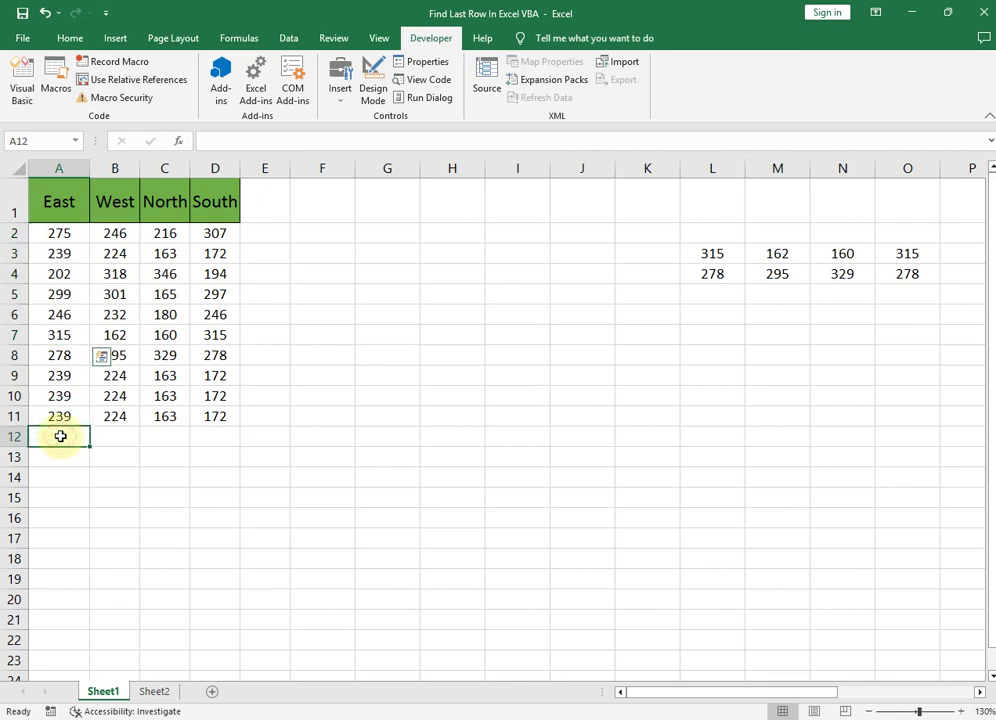
drag(60, 436, 203, 437)
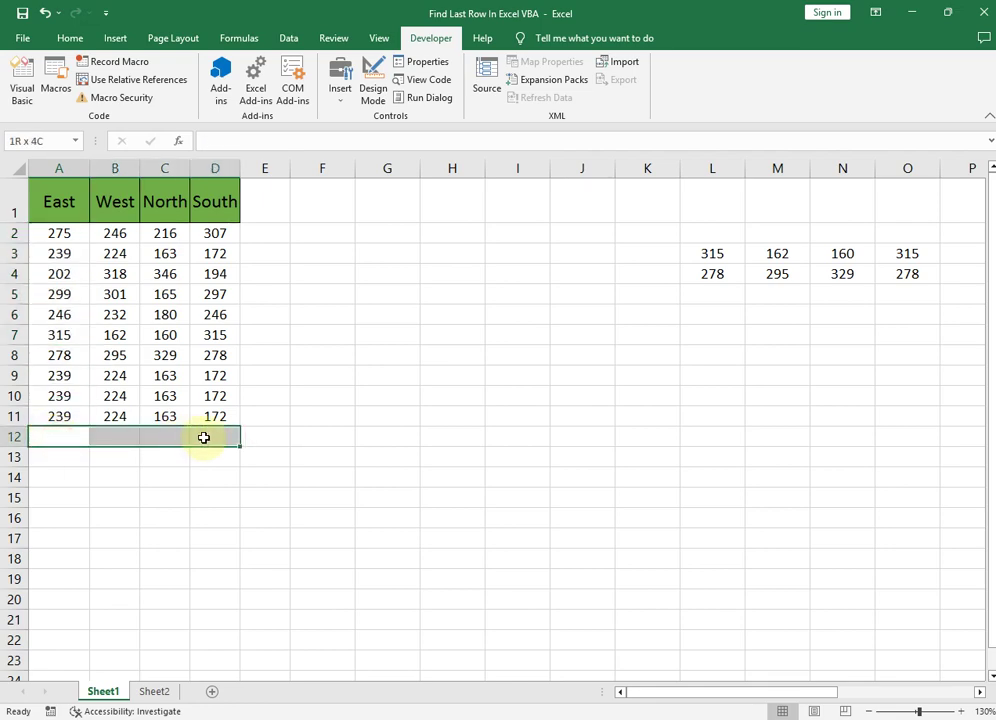
drag(63, 438, 68, 578)
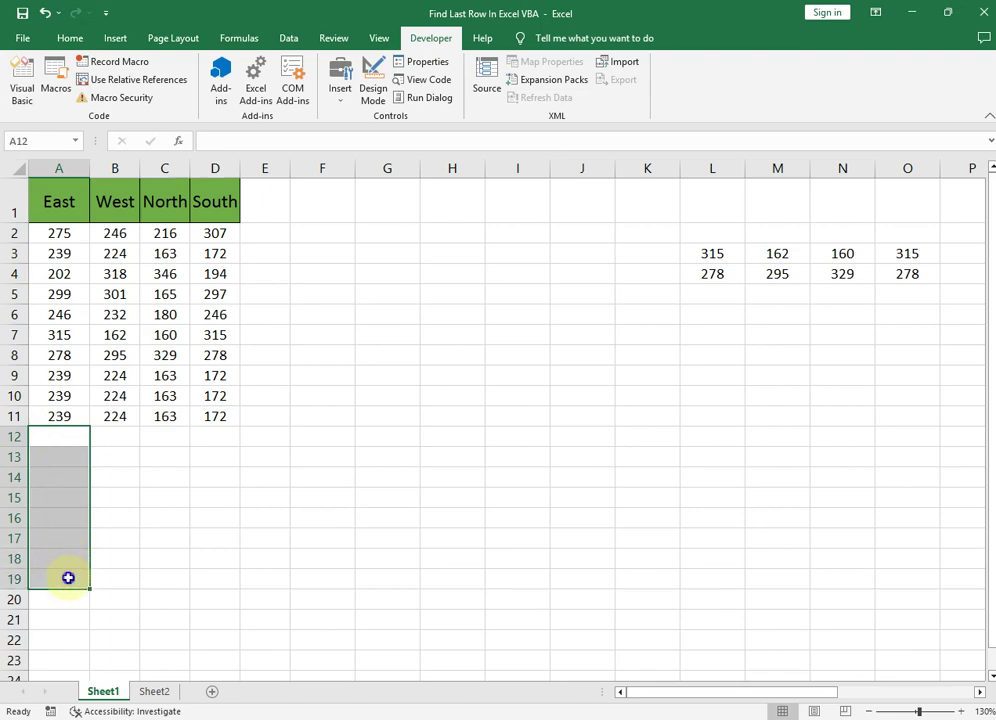
mouse_move(62, 236)
mouse_down()
mouse_move(205, 254)
mouse_move(205, 413)
mouse_up()
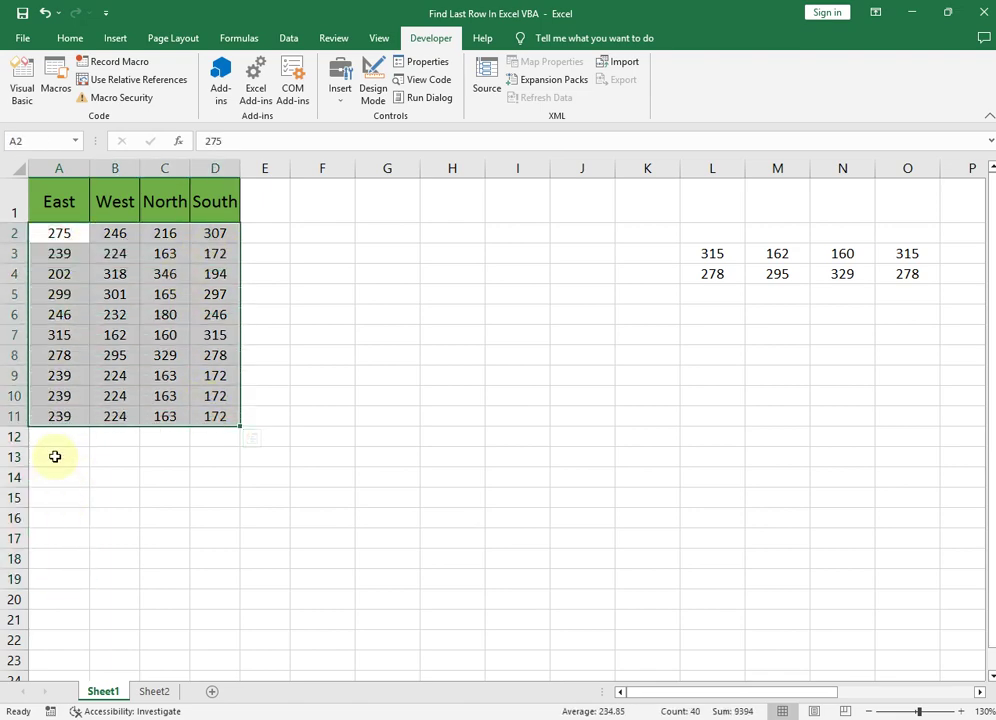
drag(60, 437, 70, 620)
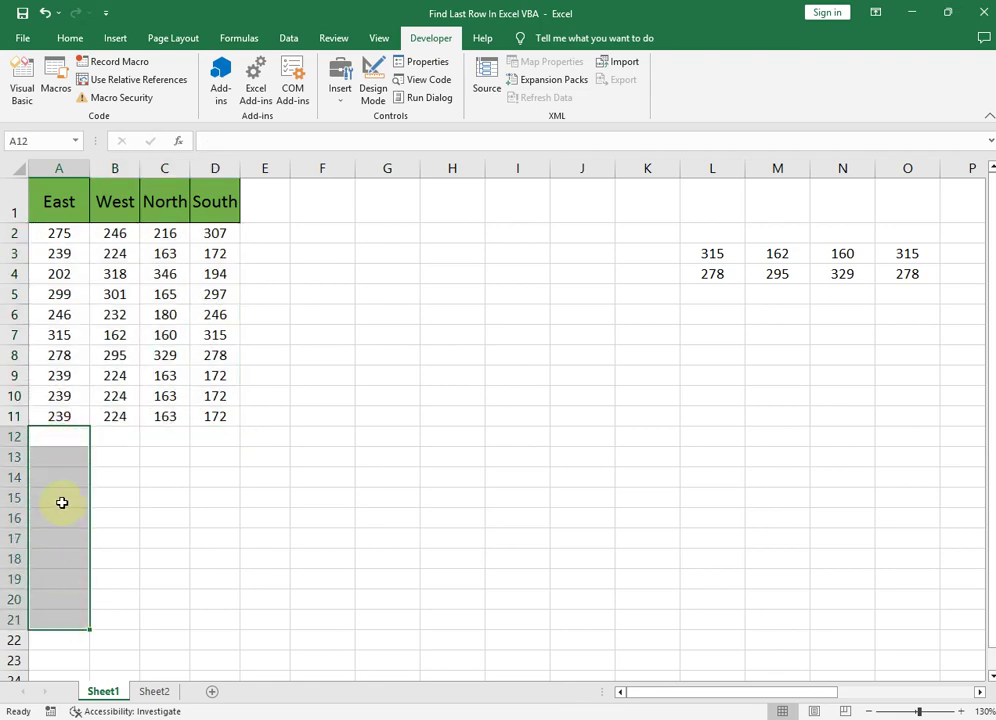
click(12, 437)
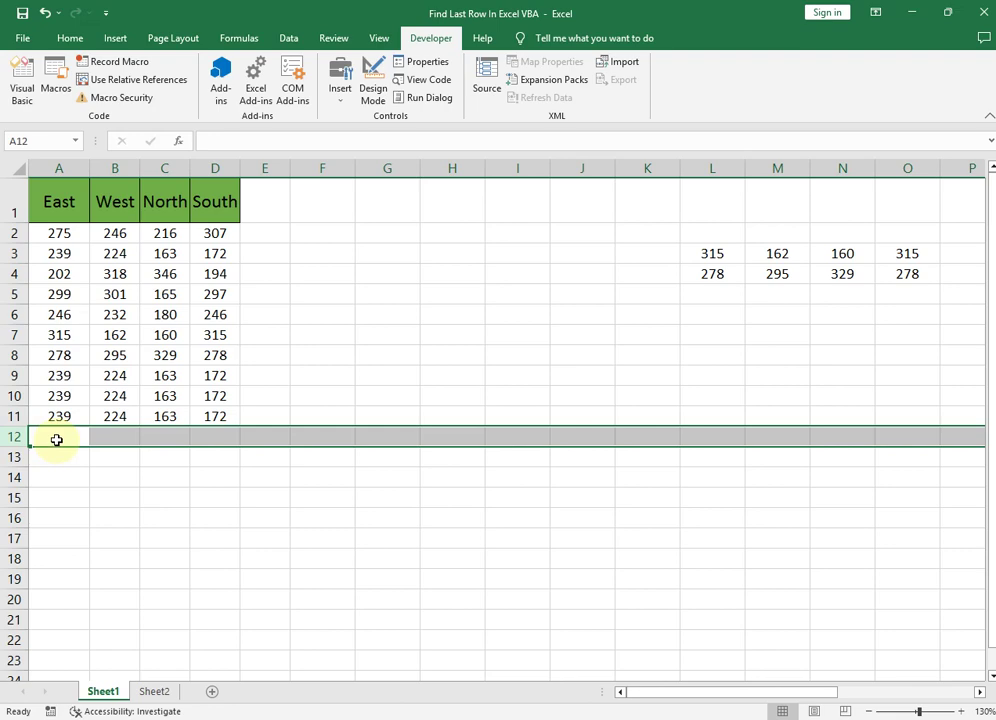
Point out the table, the L3:O4 source block and the blank area A12:D16, ending on A1
click(100, 314)
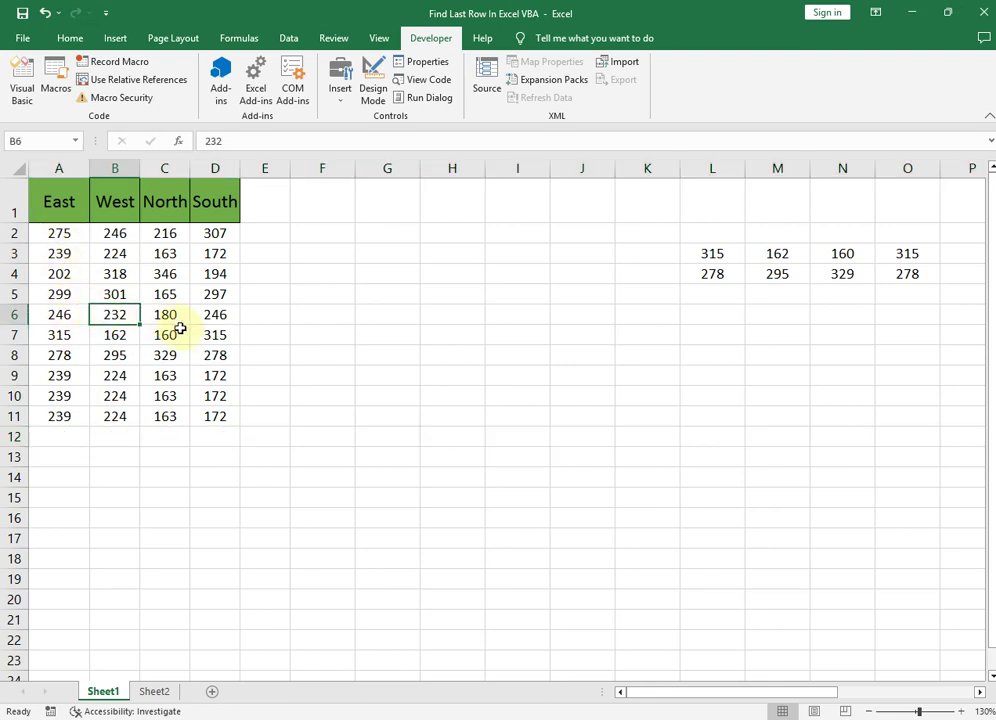
mouse_move(73, 205)
mouse_down()
mouse_move(213, 443)
mouse_move(215, 416)
mouse_up()
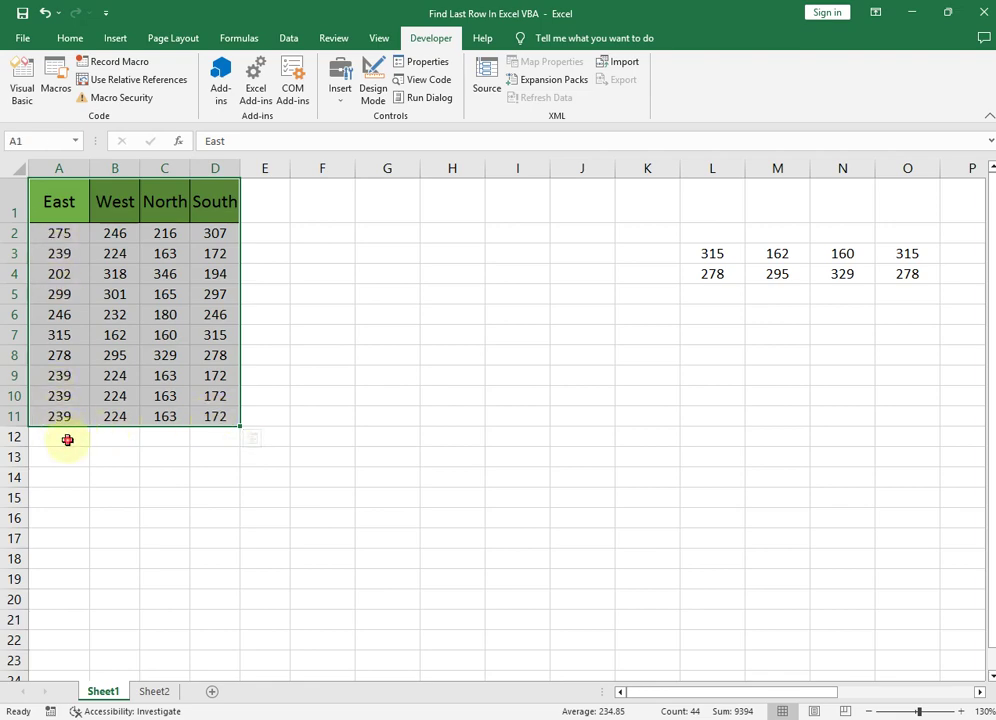
drag(67, 438, 67, 600)
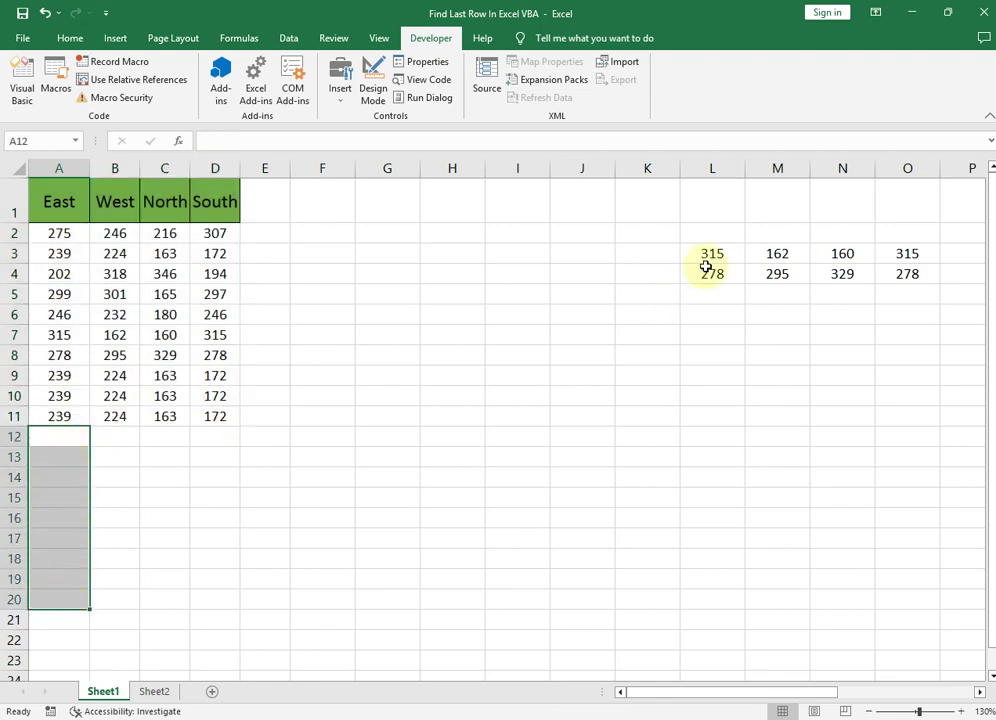
drag(706, 256, 897, 276)
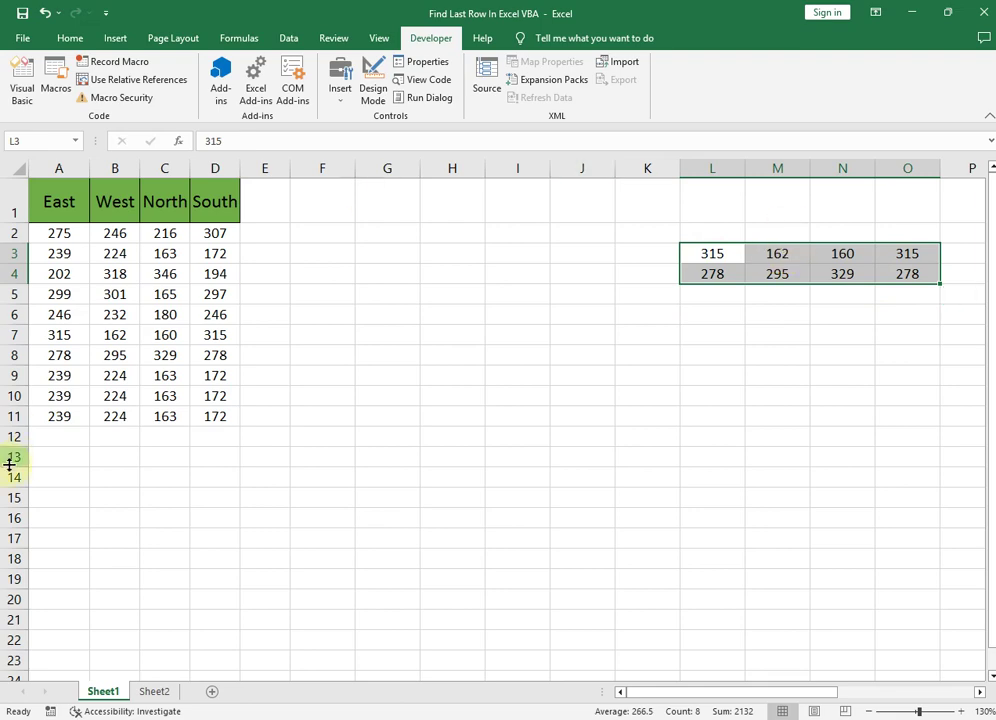
mouse_move(49, 434)
mouse_down()
mouse_move(54, 454)
mouse_move(238, 458)
mouse_up()
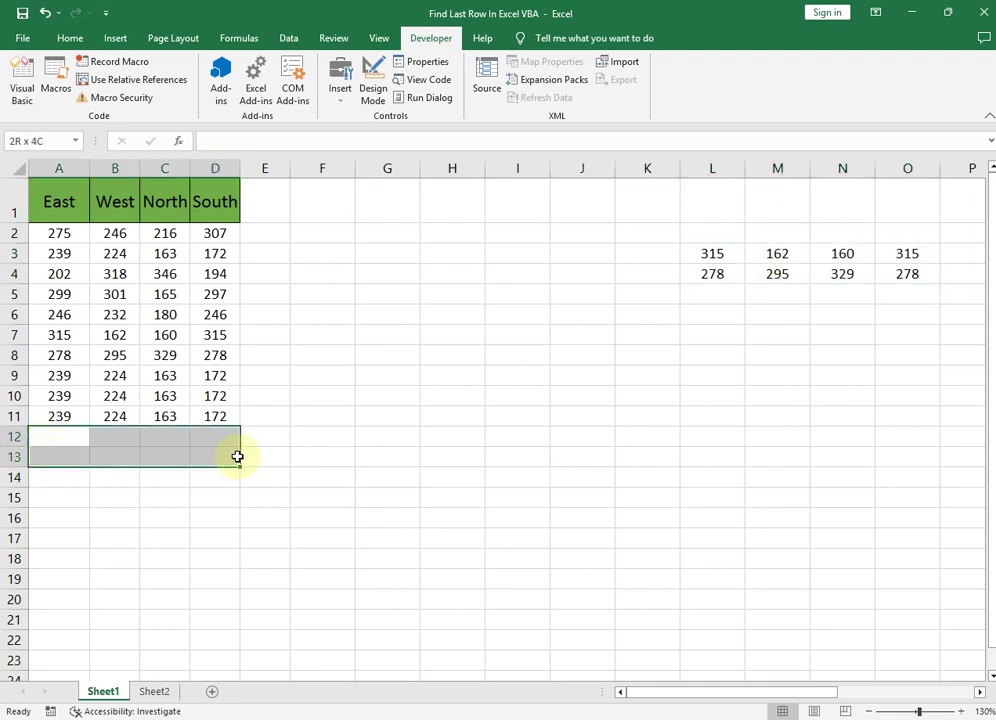
drag(64, 437, 59, 509)
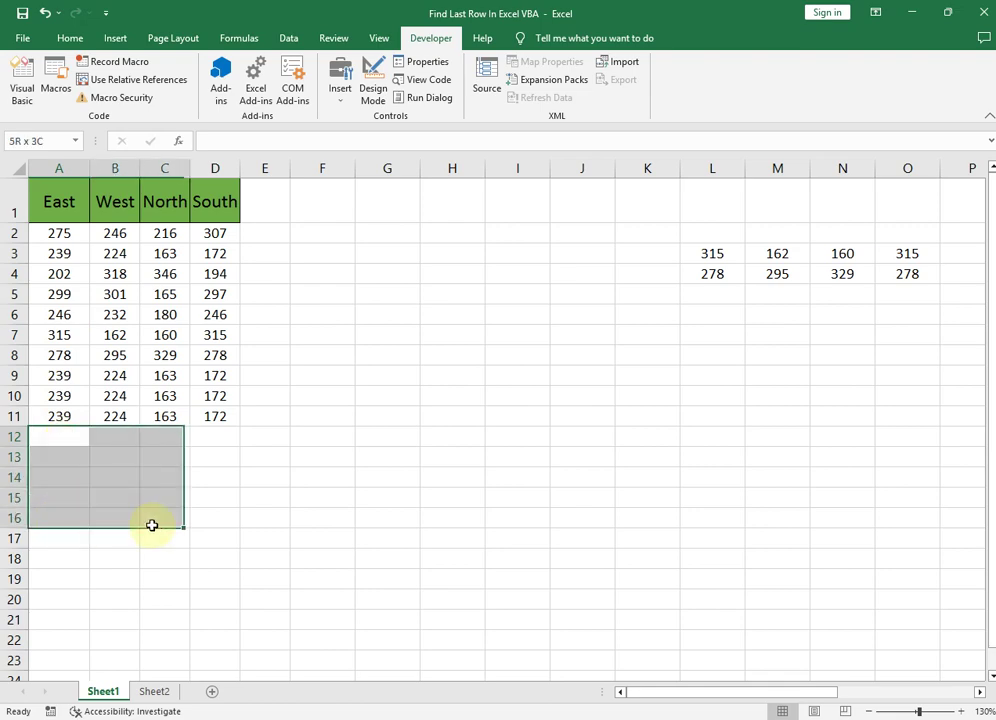
drag(59, 509, 195, 522)
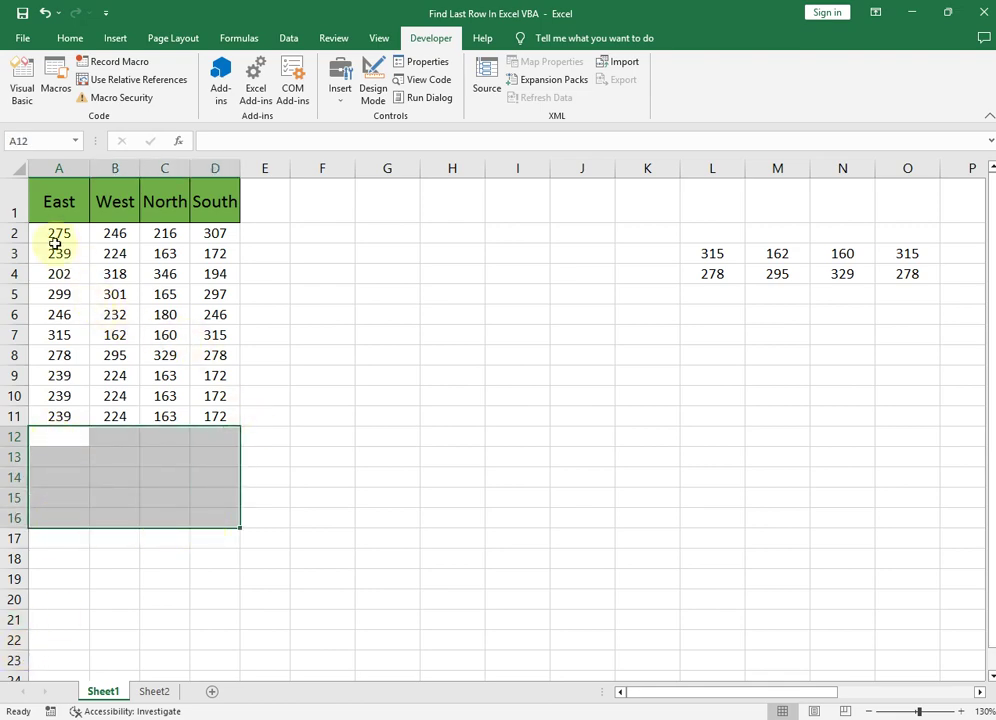
click(73, 206)
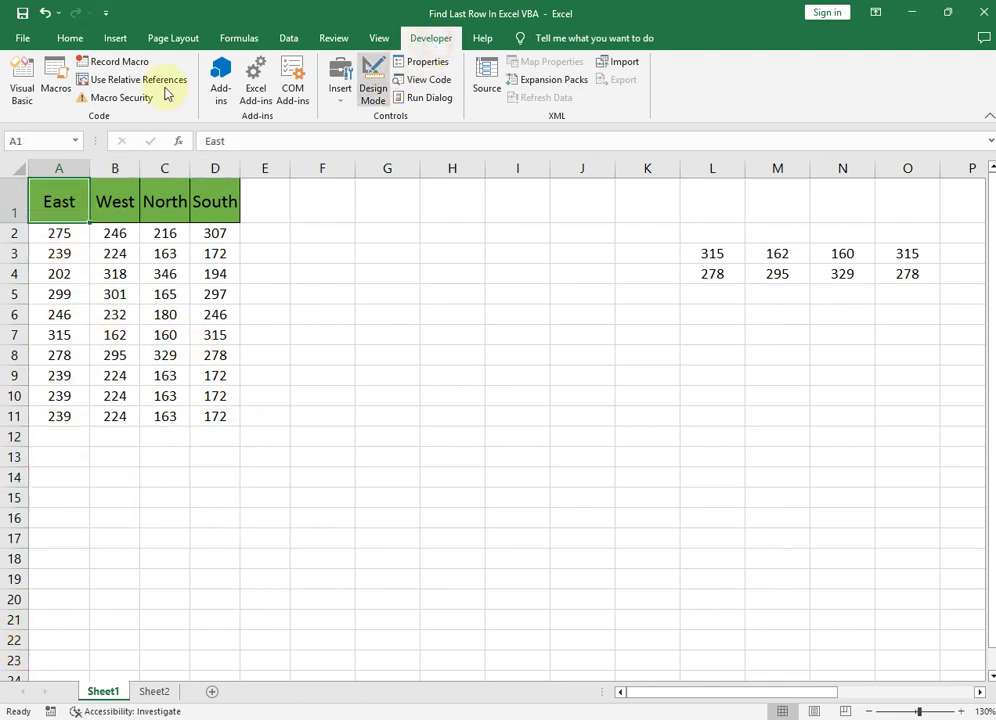
Open the VBA editor, insert a new Module3 and enlarge its code window
click(22, 85)
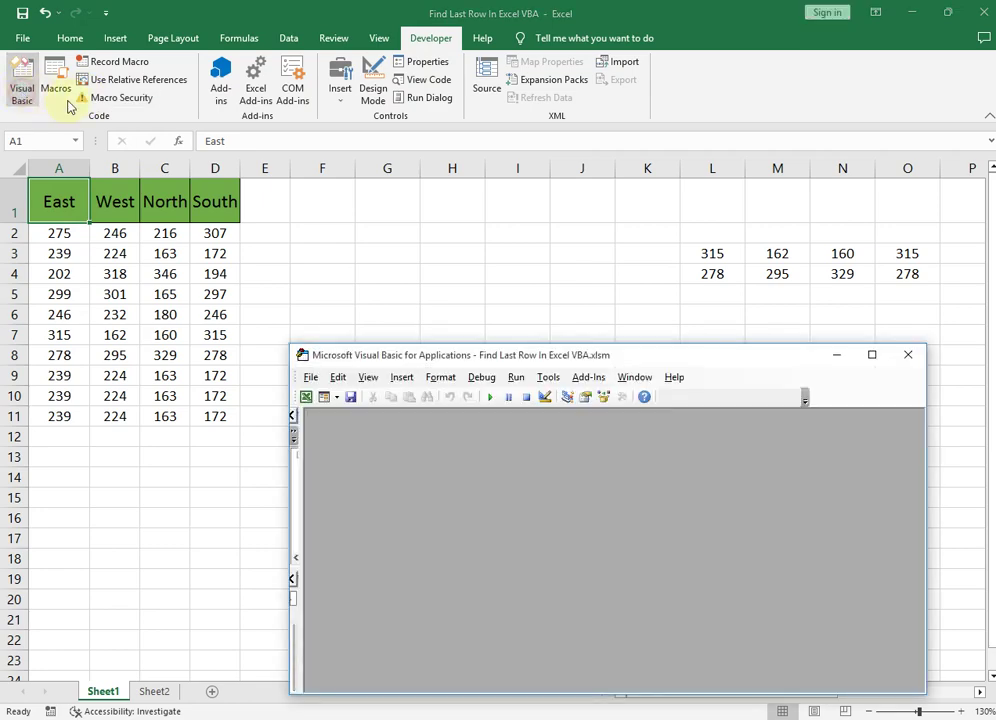
click(399, 378)
click(428, 431)
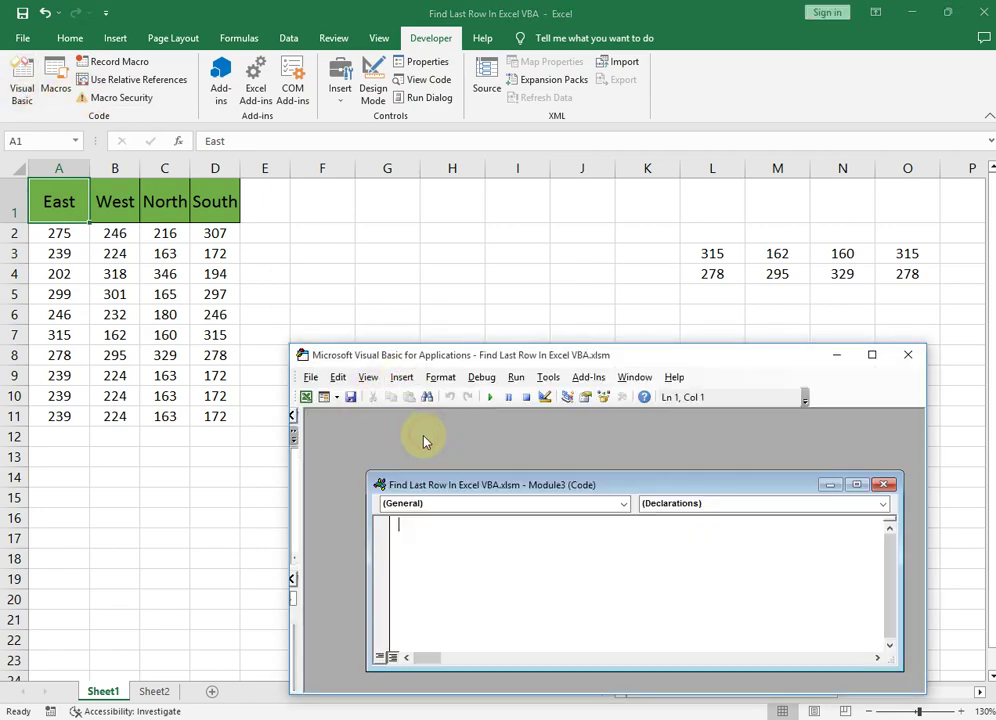
drag(368, 471, 303, 410)
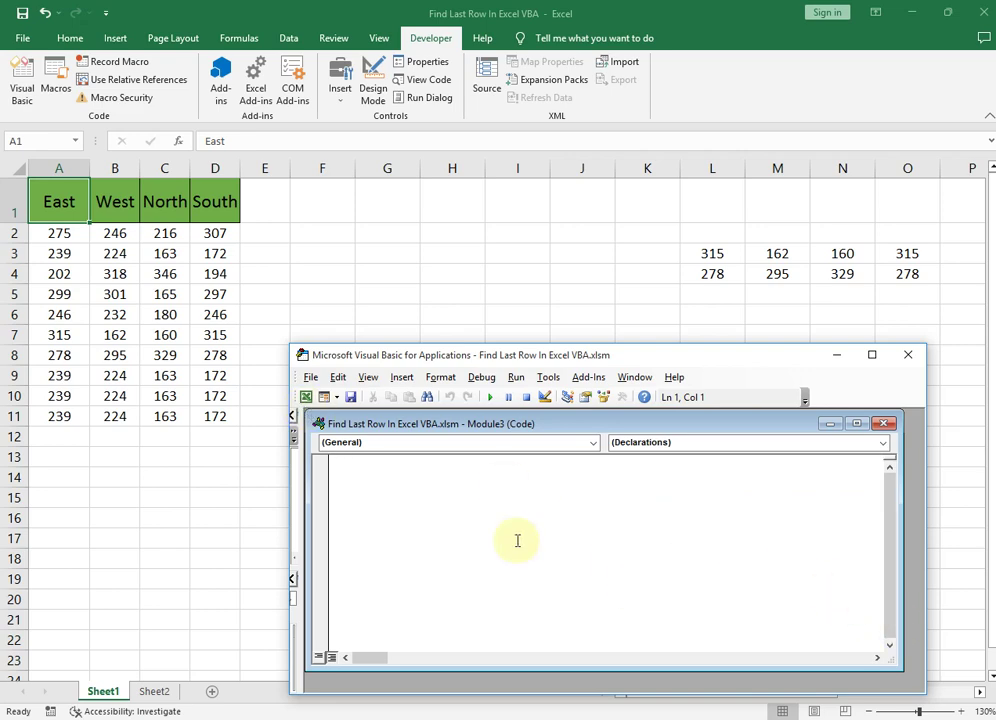
Create the empty Sub Find_Next_BlankRow() procedure and place the cursor on its blank inner line
text(S)
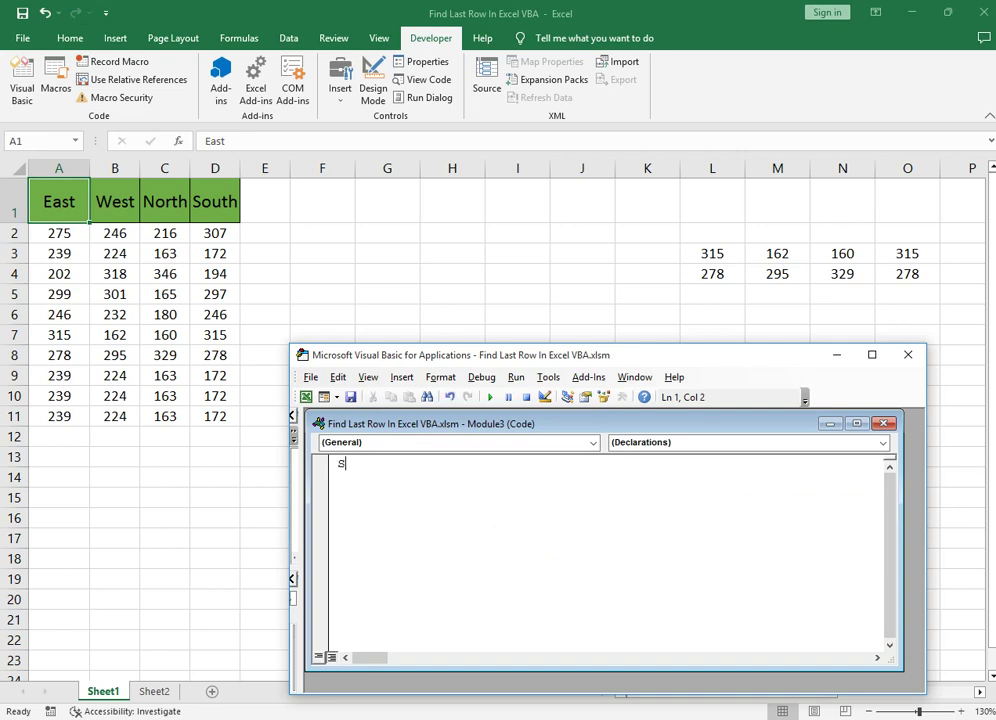
text(ub Fi)
text(nd_Next)
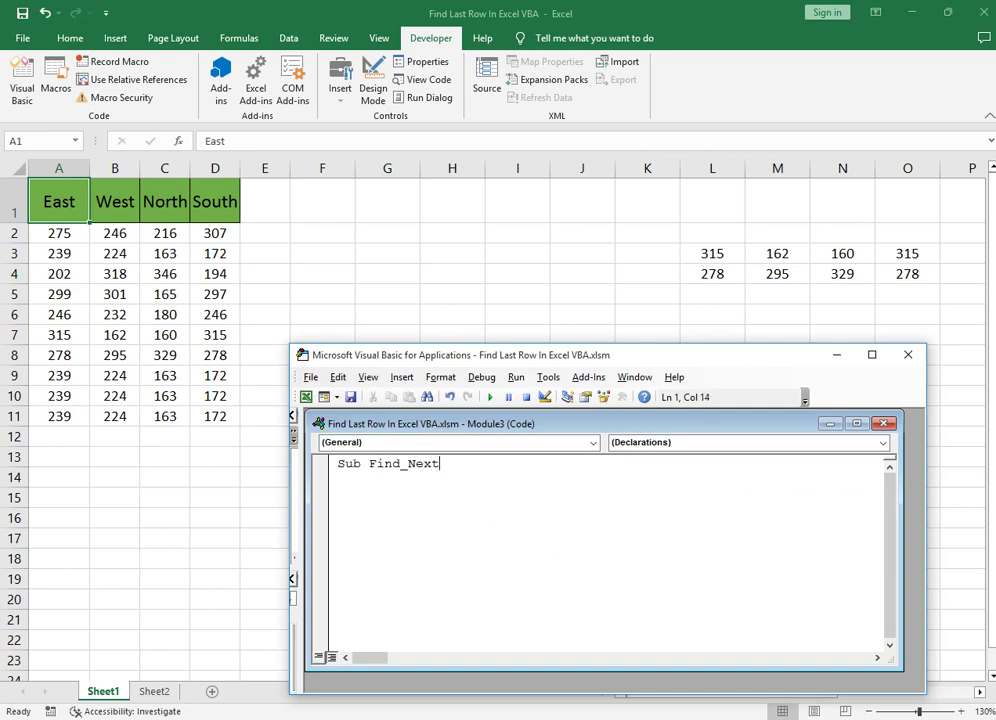
text(_Blan)
text(kR)
key(BackSpace)
text(R)
text(ow)
key(Return)
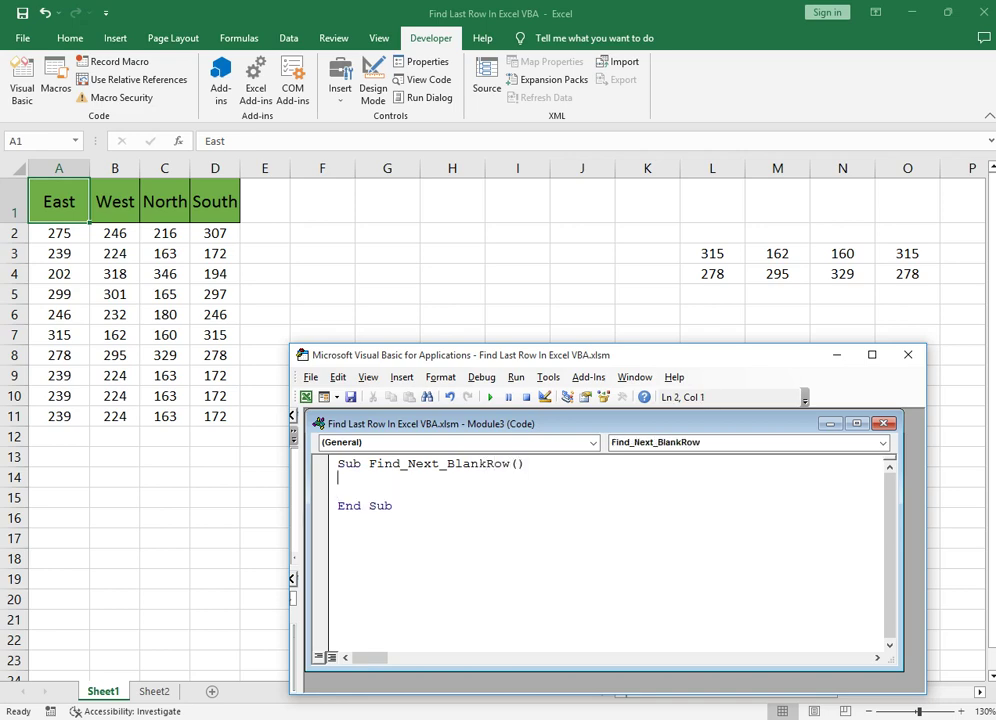
drag(553, 465, 329, 463)
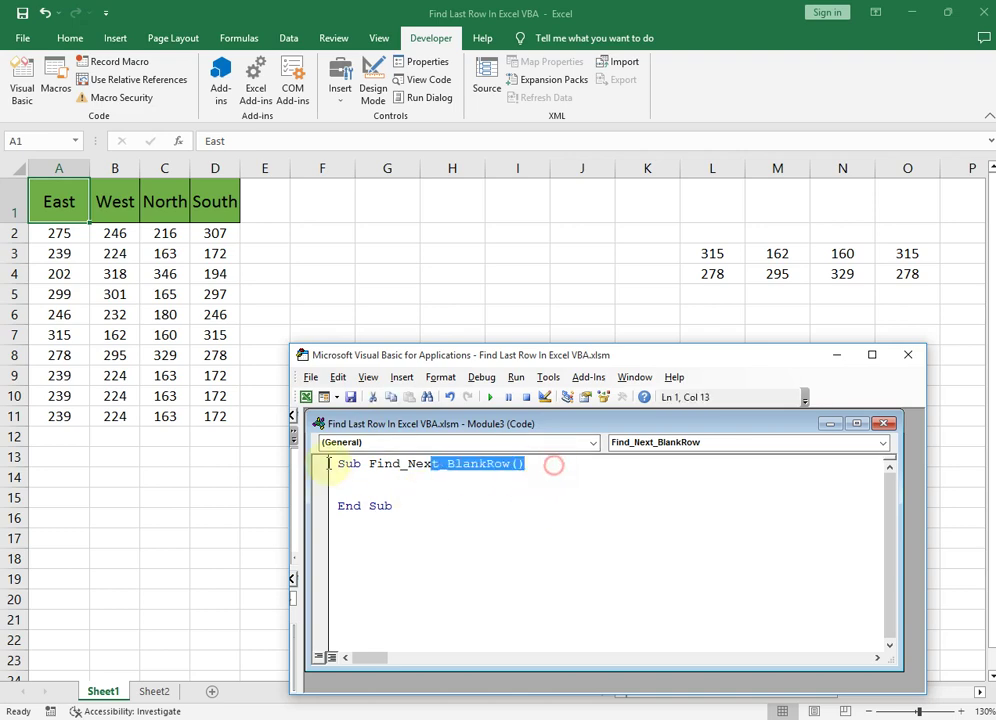
click(455, 490)
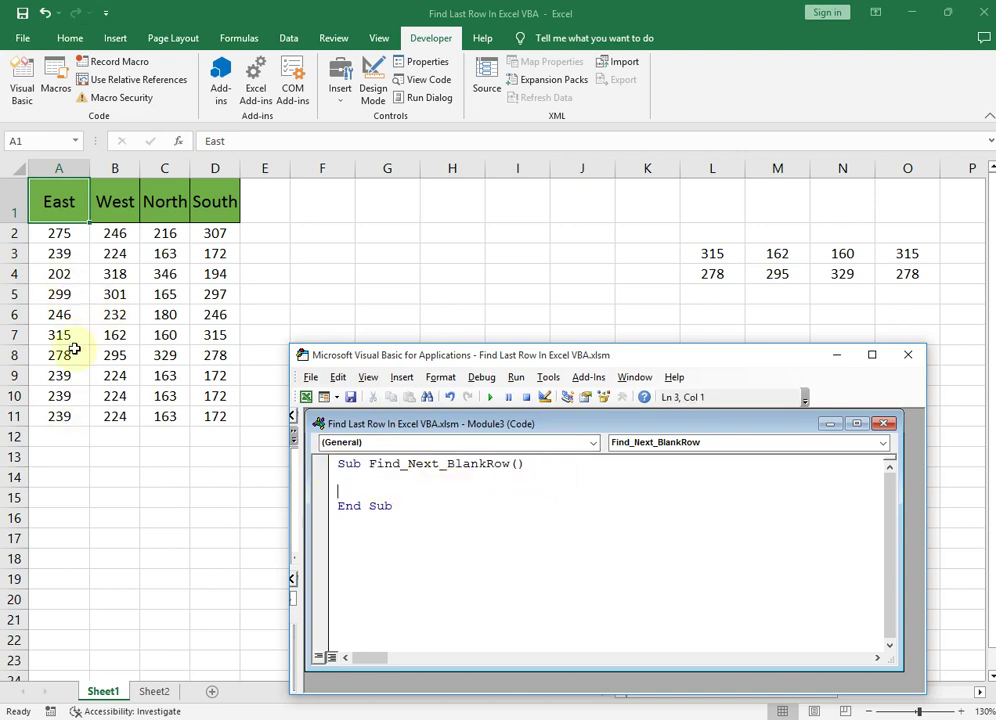
Declare Dim NextBR As Long on a new line inside the procedure
click(449, 482)
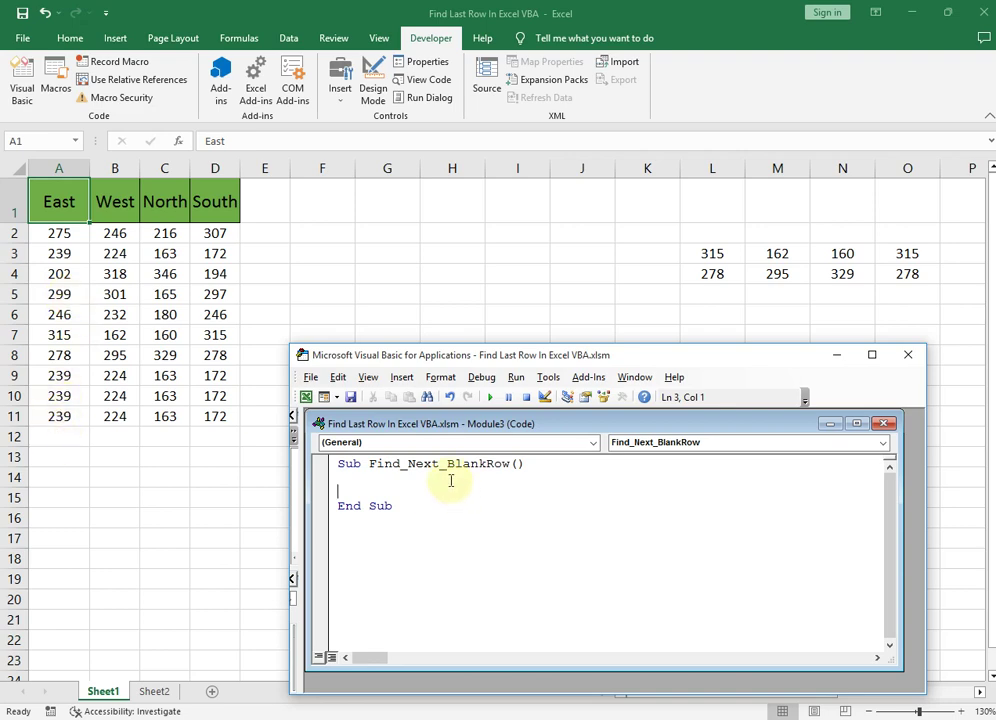
key(Return)
text(Dim N)
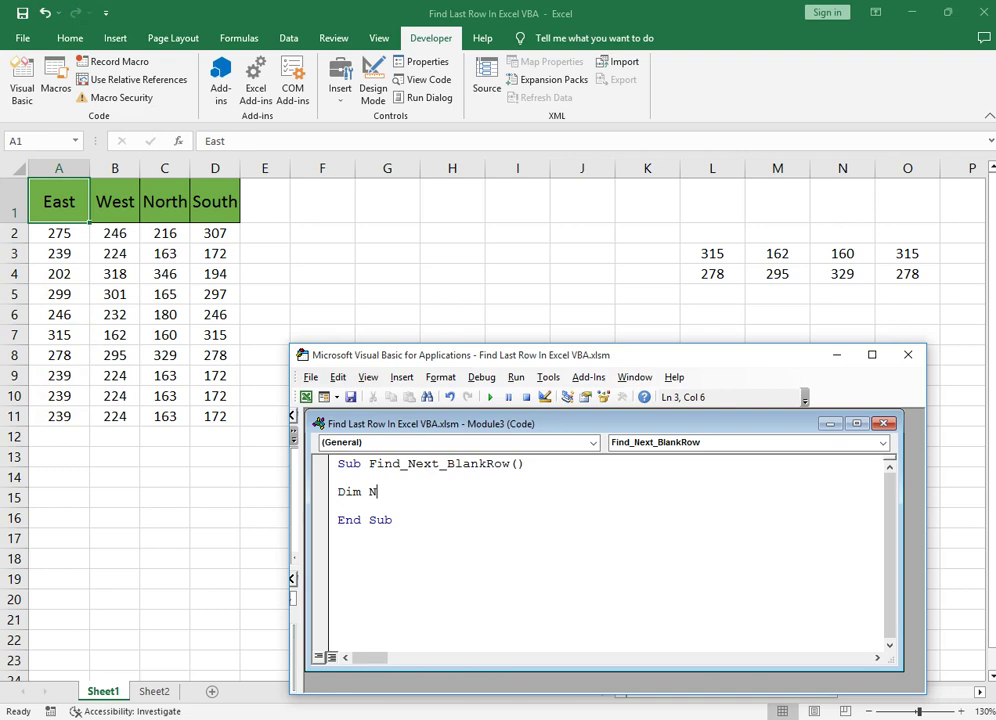
text(extBR)
key(BackSpace)
text(s )
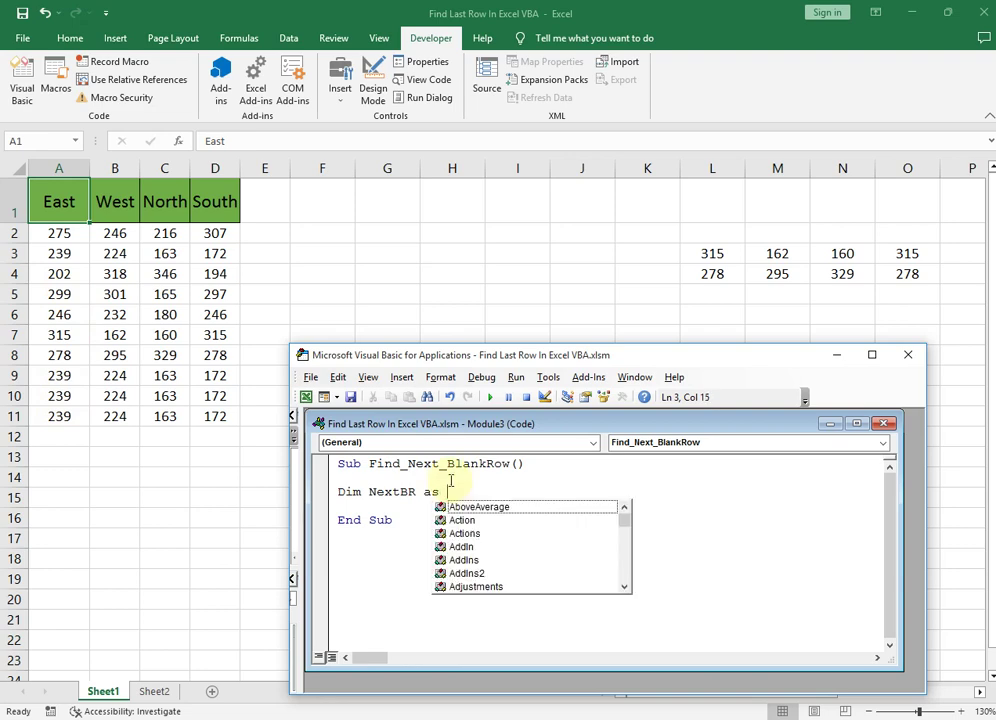
text(lon)
key(Tab)
key(Return)
key(Return)
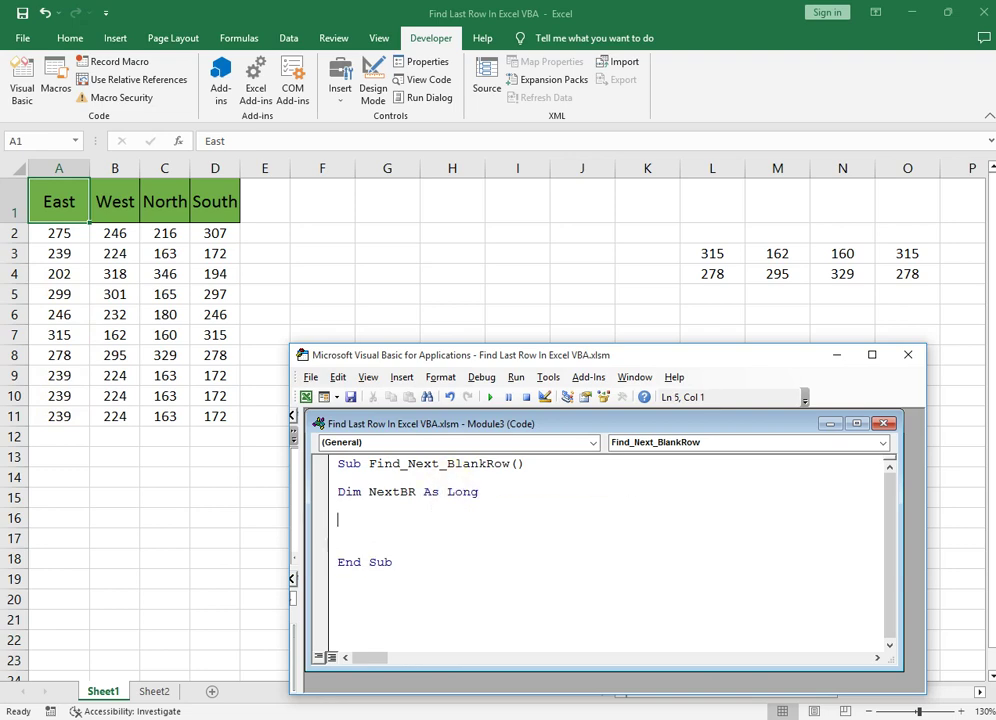
drag(367, 491, 416, 491)
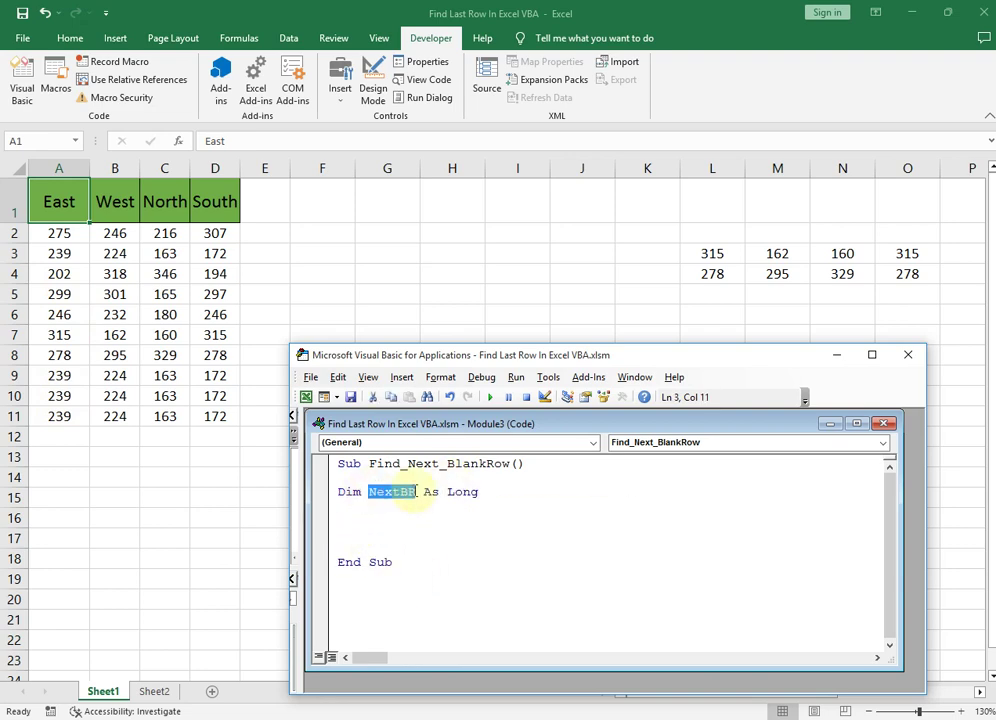
click(480, 517)
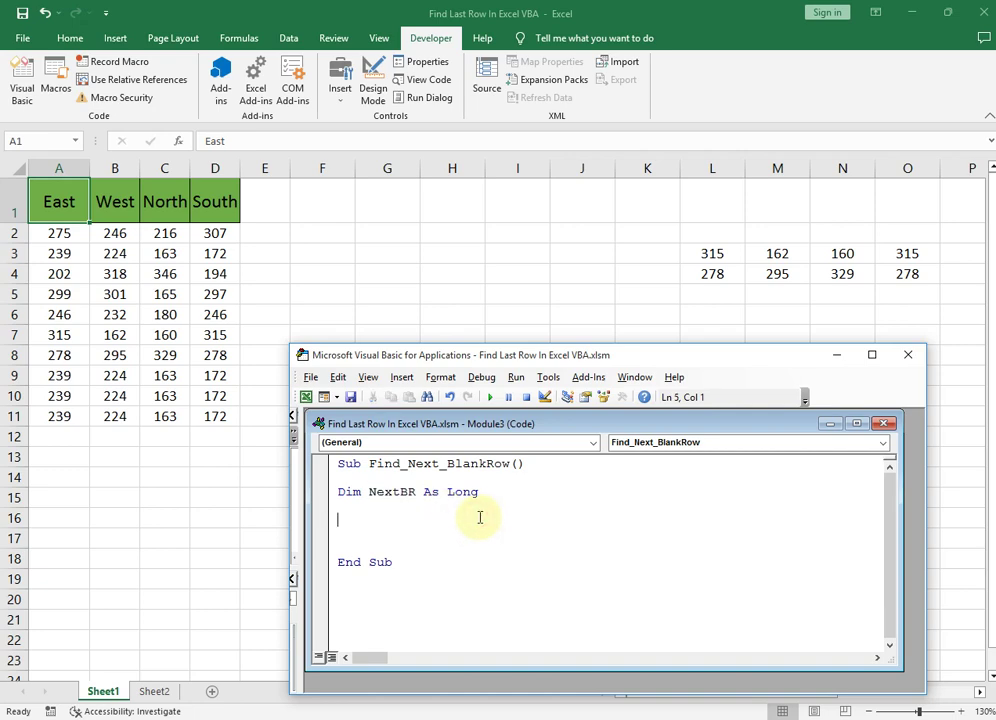
Begin the next line as NextBR = Cells(
text(D)
key(BackSpace)
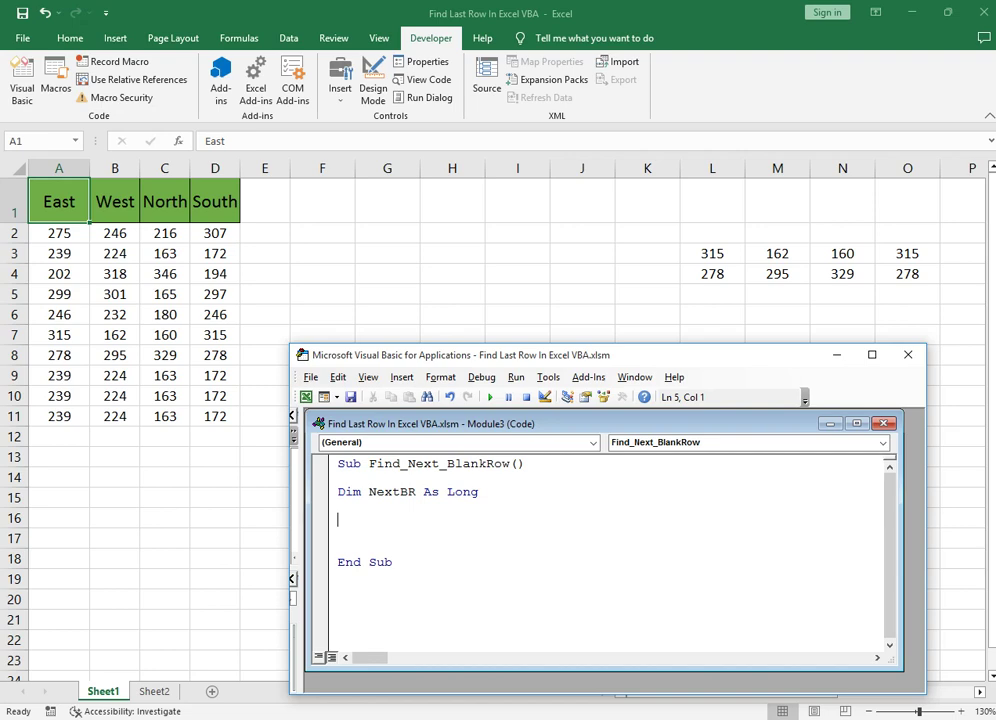
text(Net)
text(tBR=)
text(ce)
text(lls()
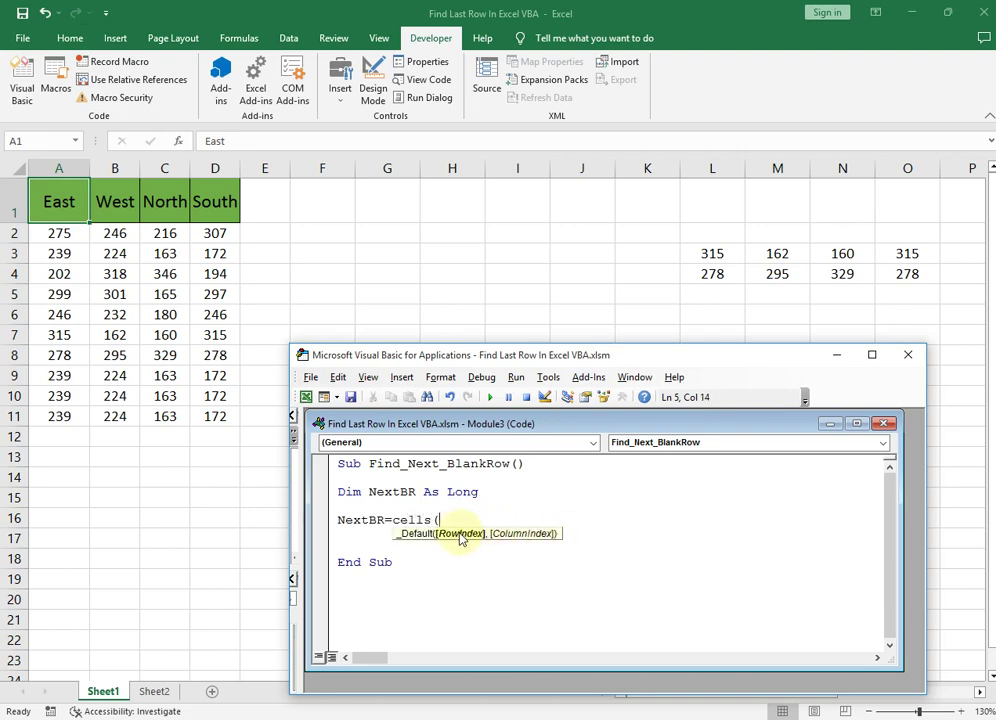
Show Ctrl+Down on column A, then continue the line with Rows.Count, 1).End
click(72, 271)
click(72, 539)
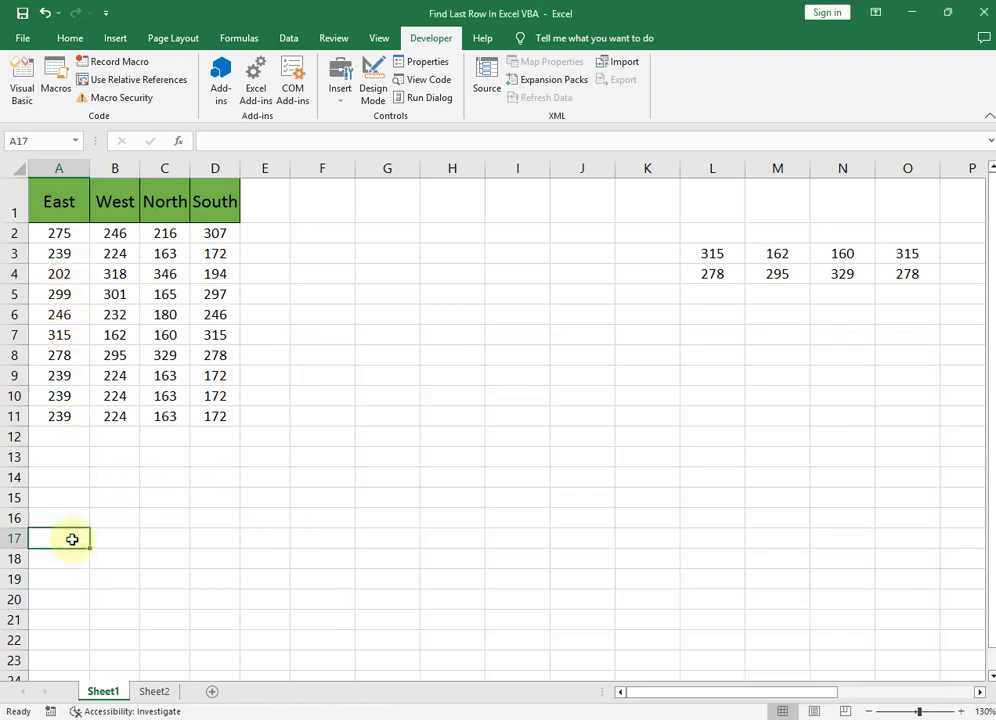
key(ctrl+Down)
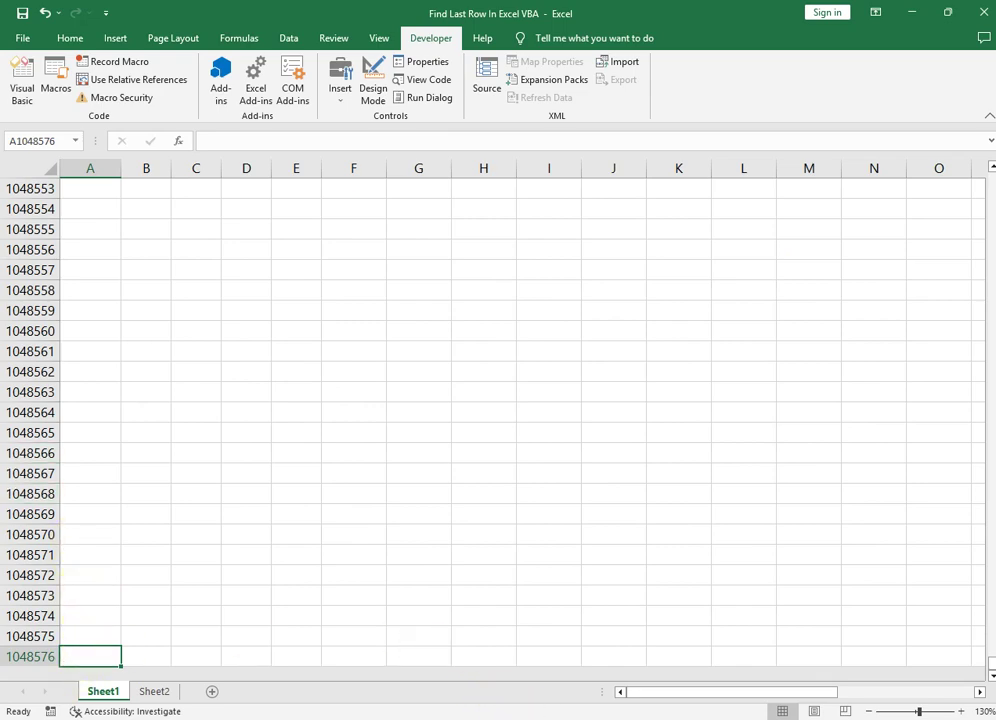
mouse_move(567, 707)
click(605, 644)
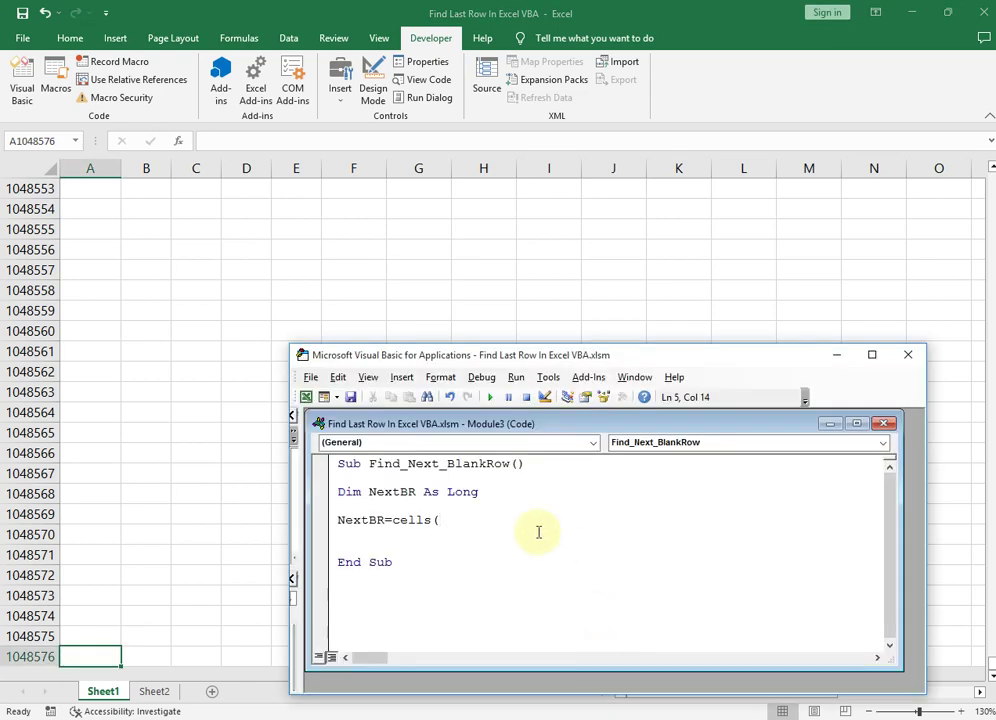
text(R)
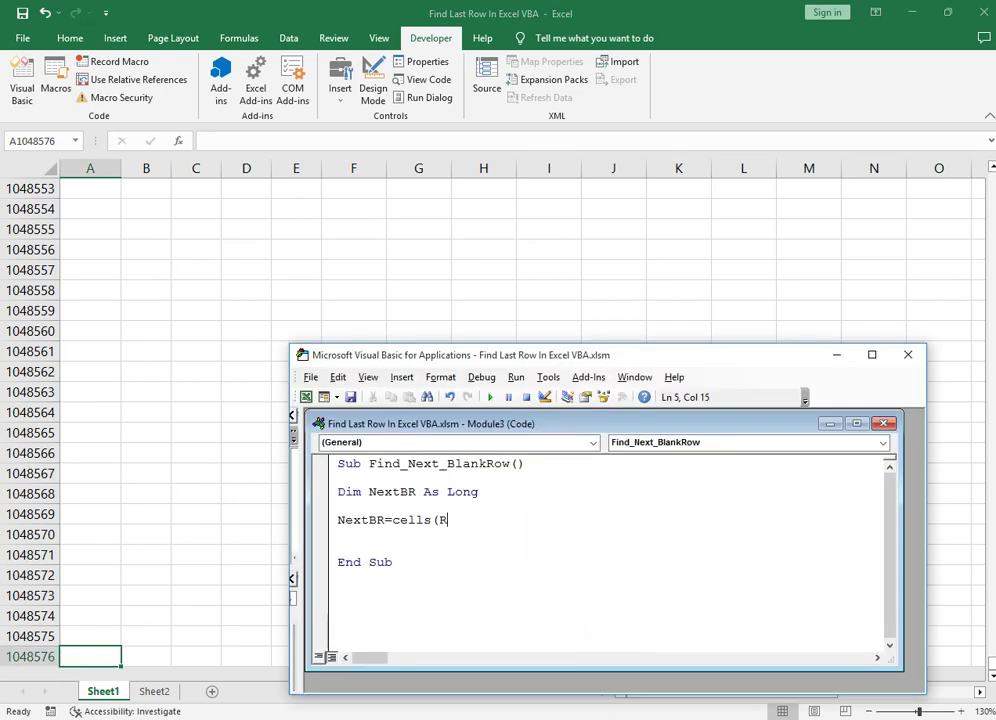
text(ows.co)
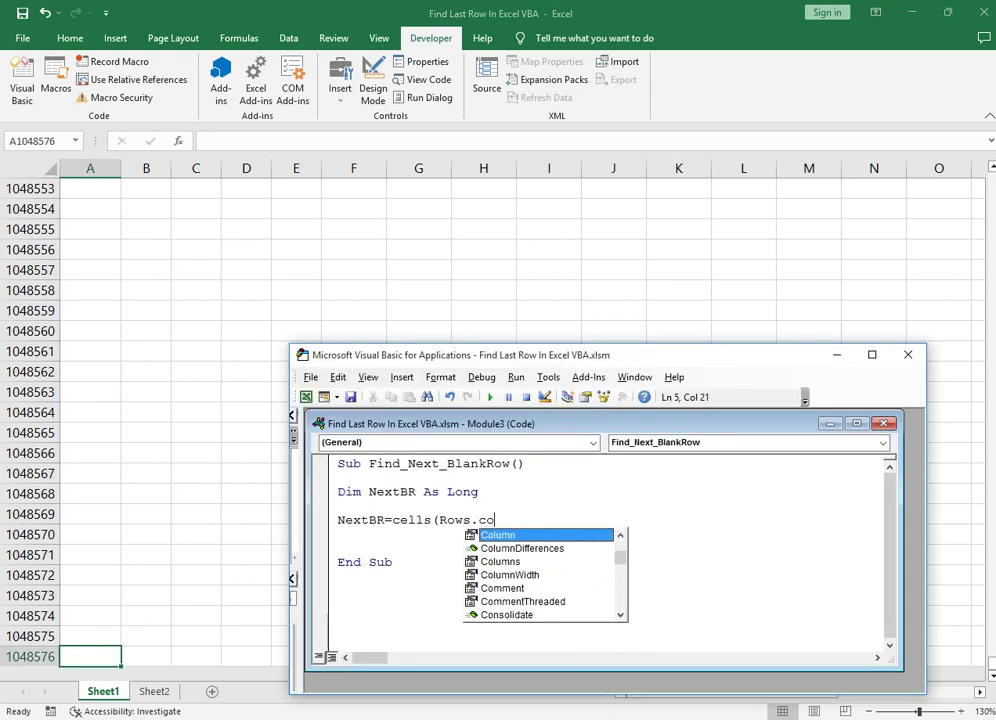
text(un)
double_click(538, 534)
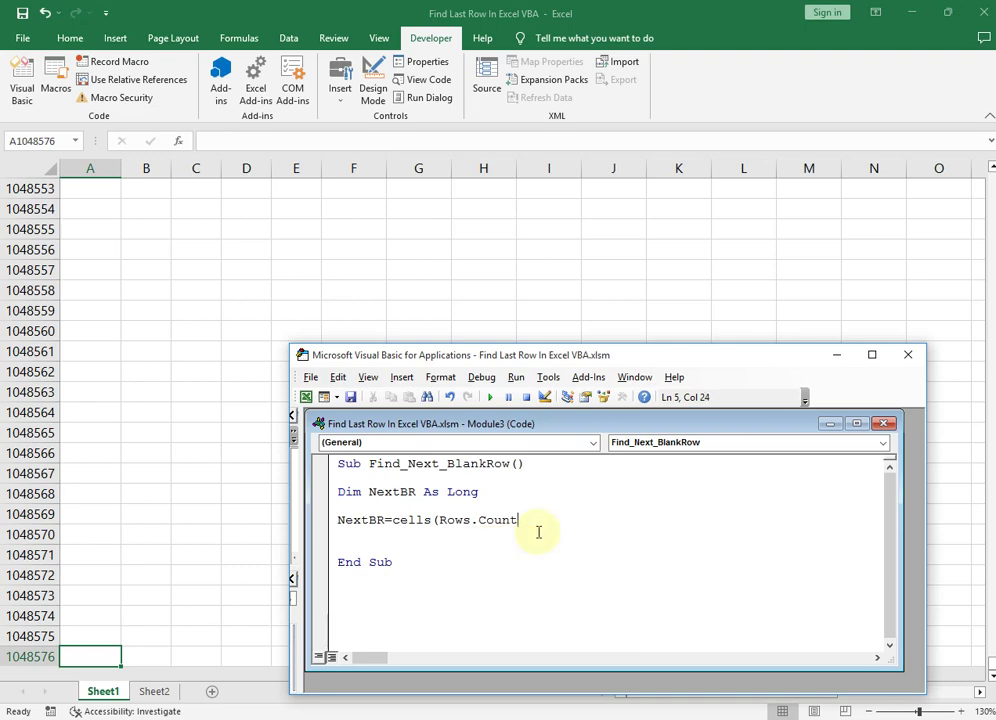
text(,)
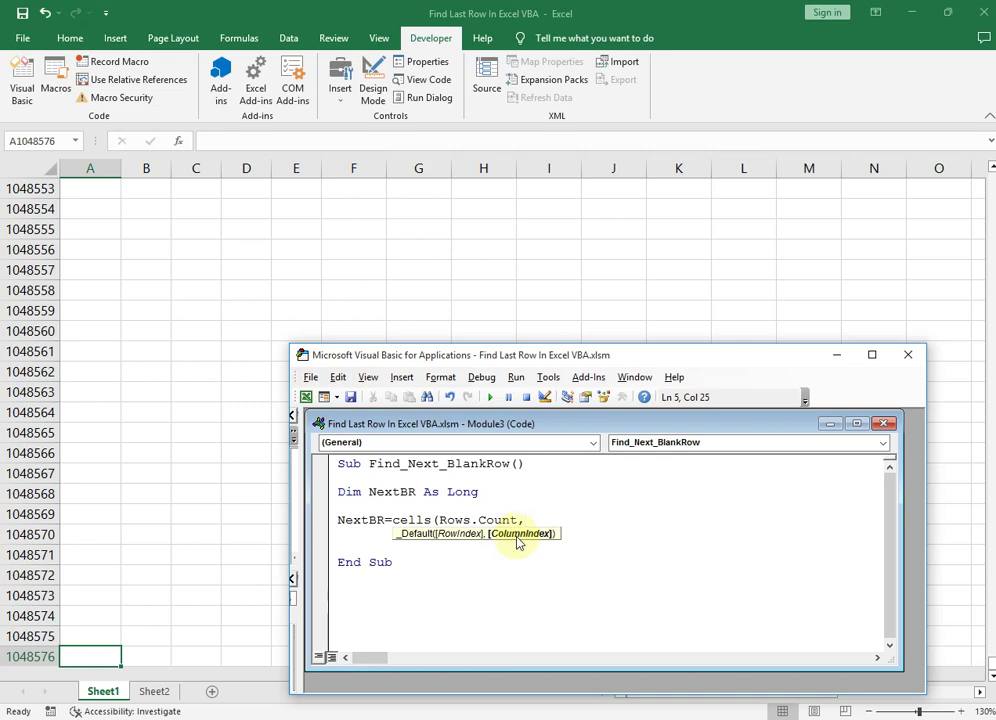
text(1)
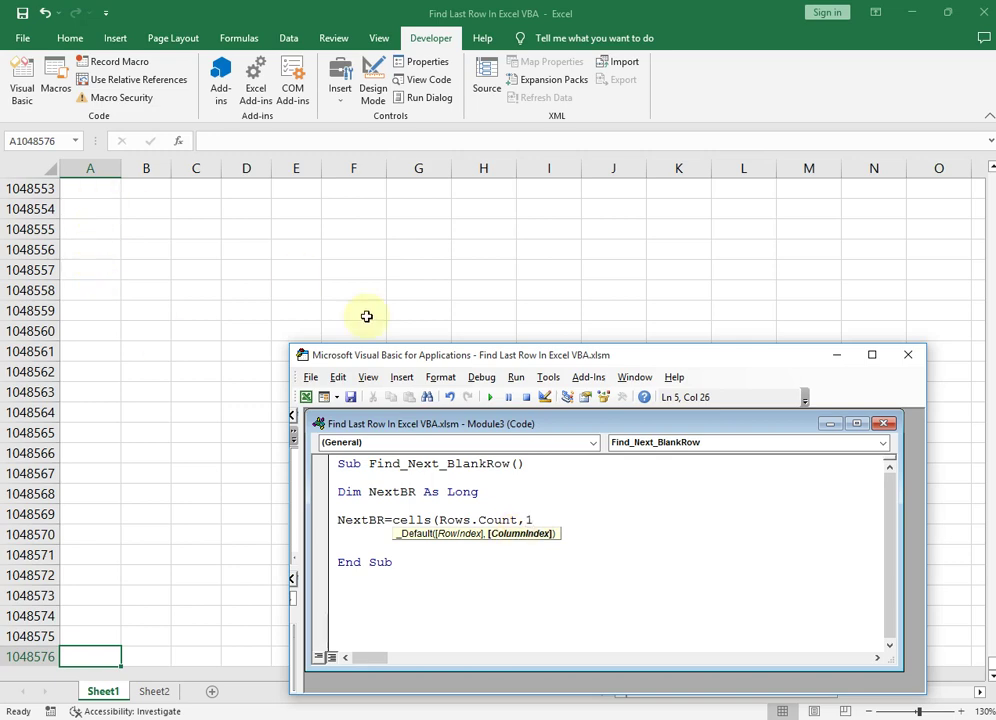
text())
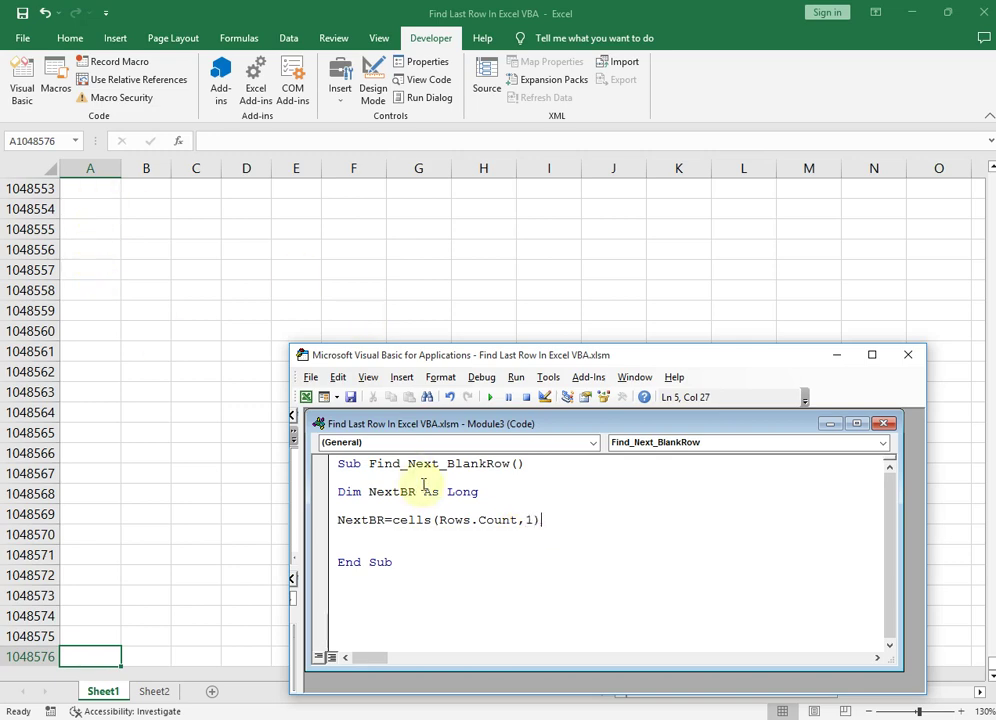
text(.end()
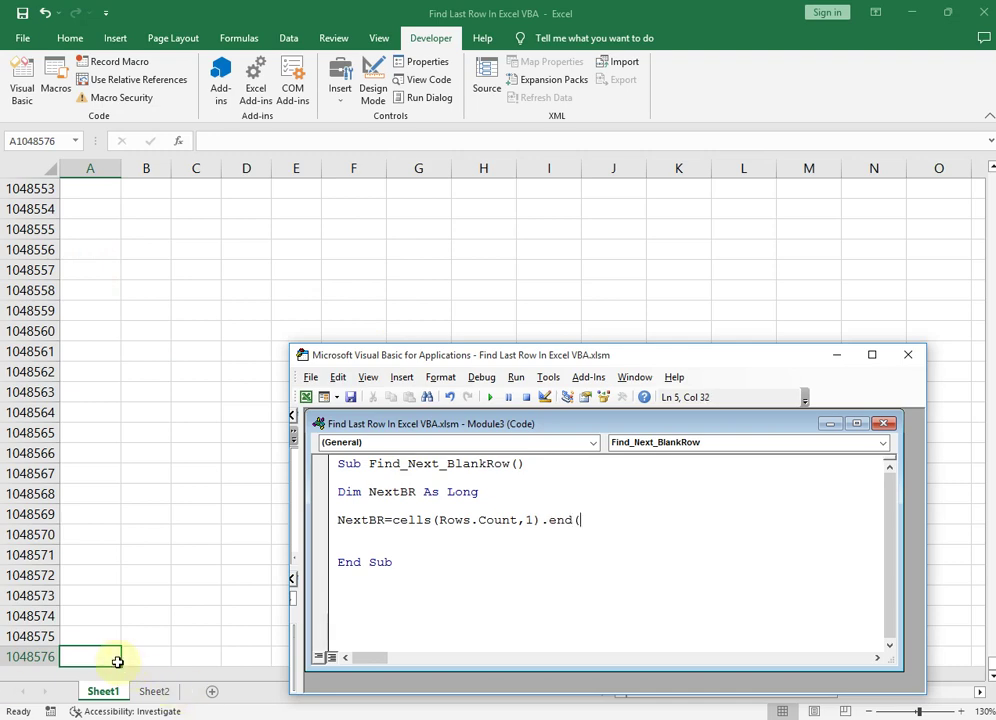
Show Ctrl+Up reaching A11, then finish the line as .End(xlUp).Row
click(99, 588)
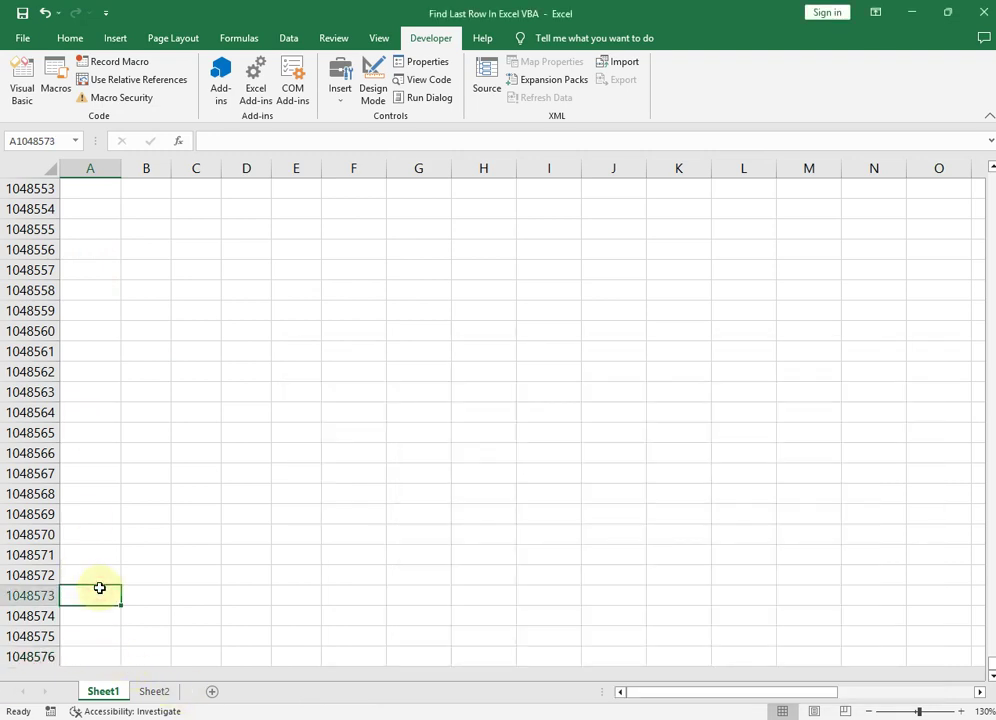
key(ctrl+Up)
key(alt+F11)
text((Rows.Count,1).end()
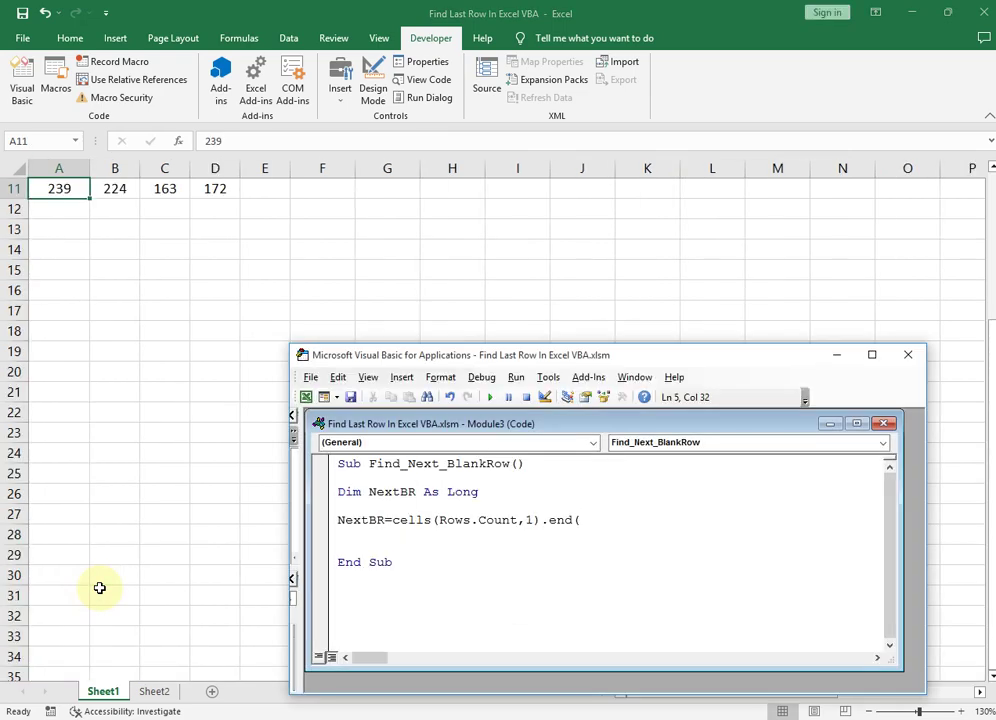
text(xlup)
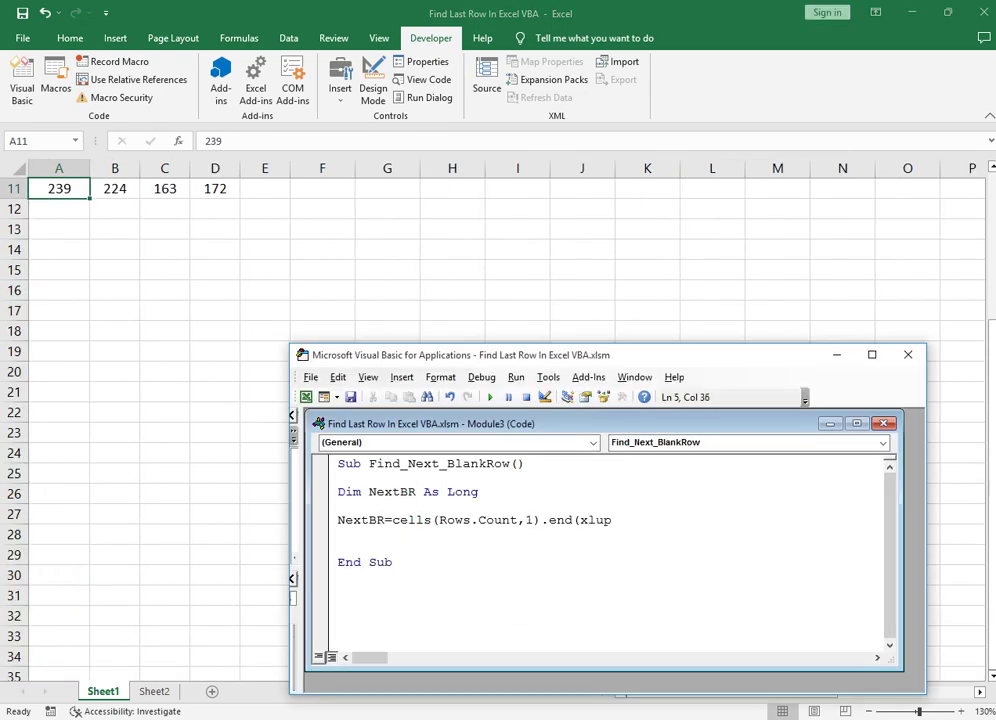
text())
text(.row)
click(650, 520)
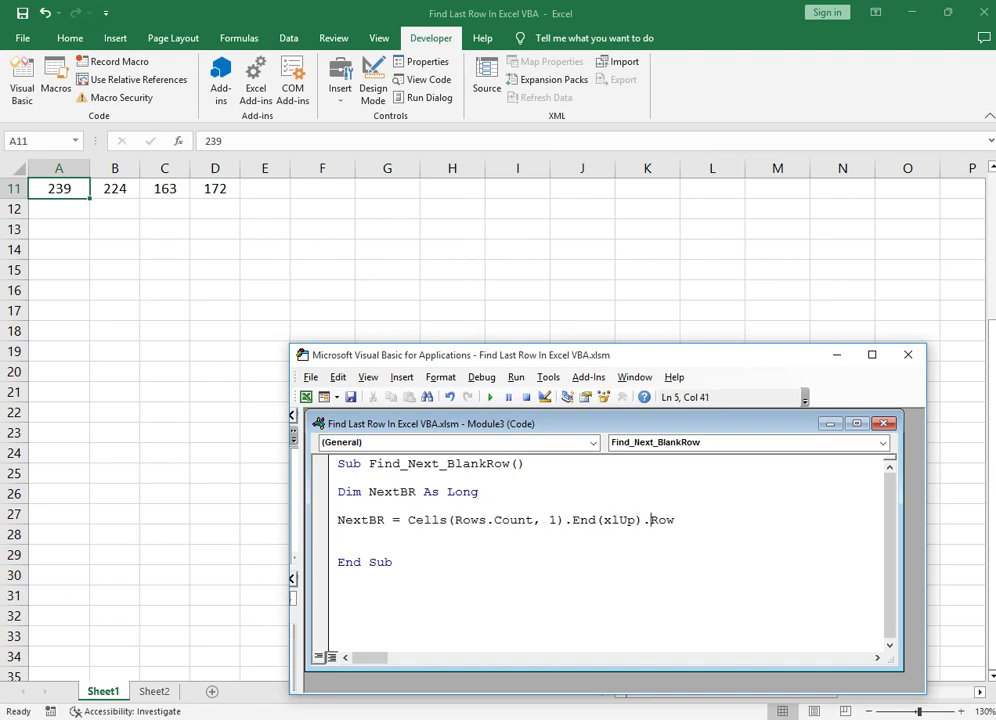
key(Return)
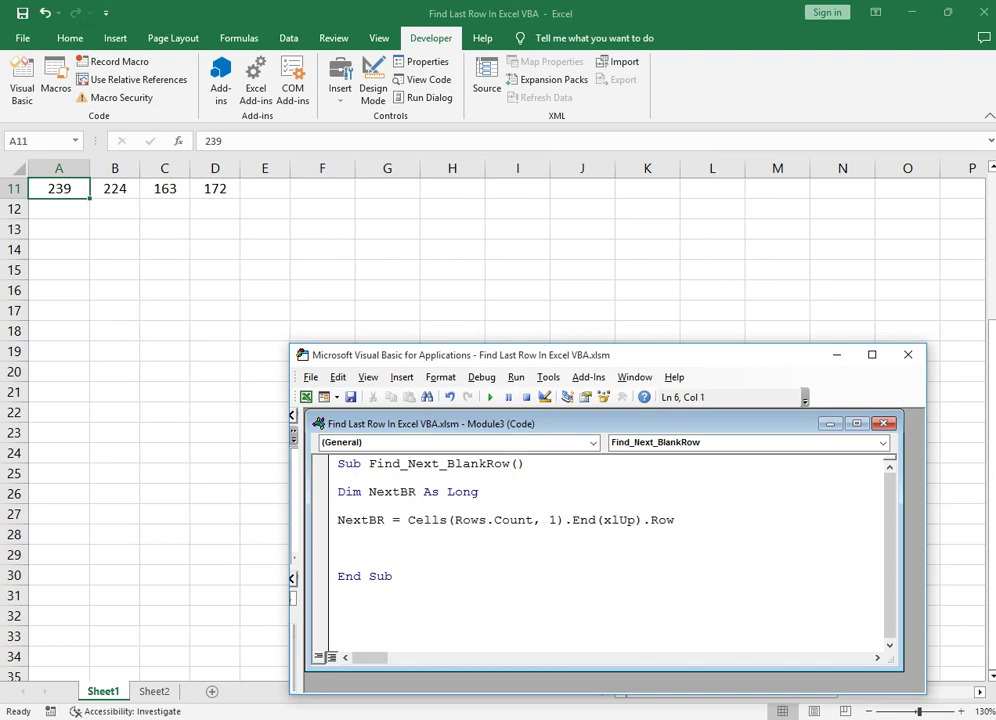
Add a Range("A" & NextBR).Select line below the NextBR assignment
key(Return)
text(Ran)
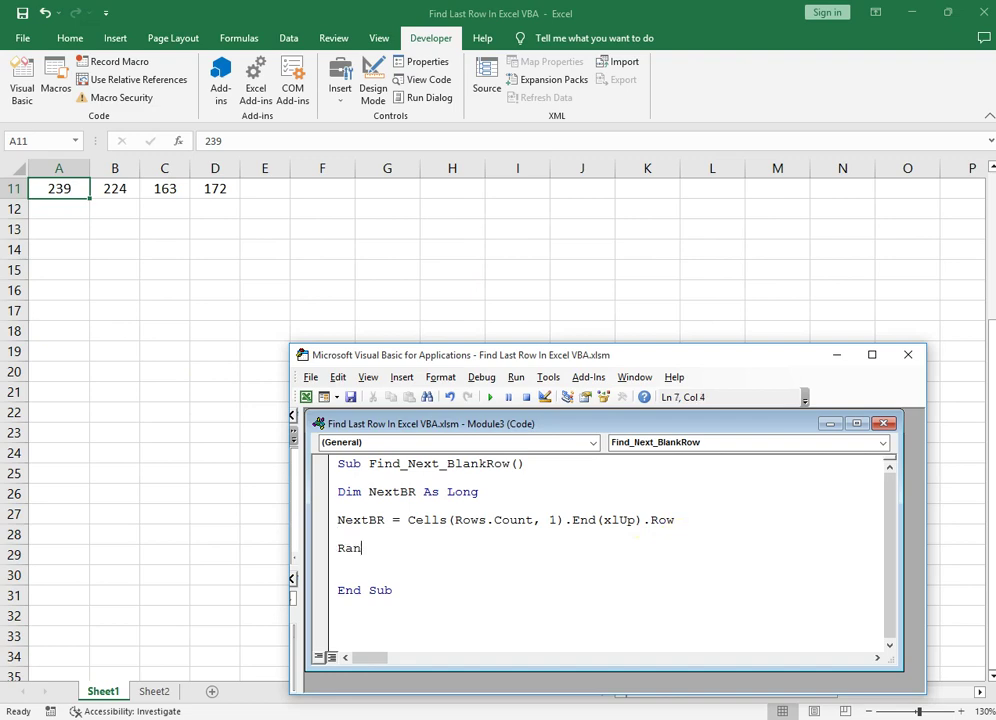
text(ge("A)
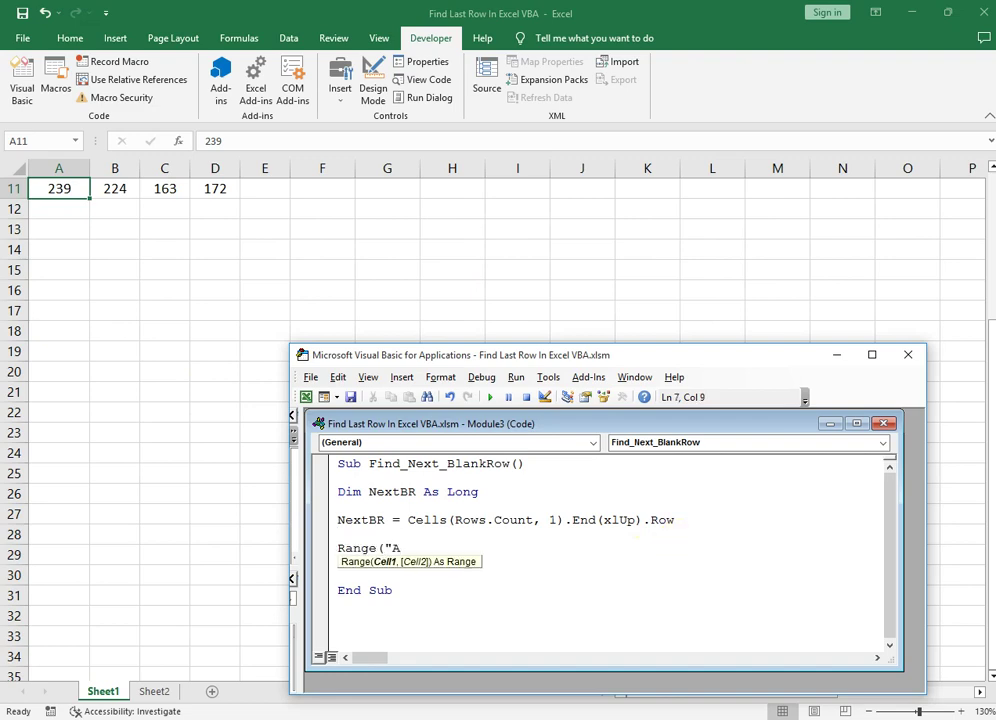
text(")
text(&NextBr)
text())
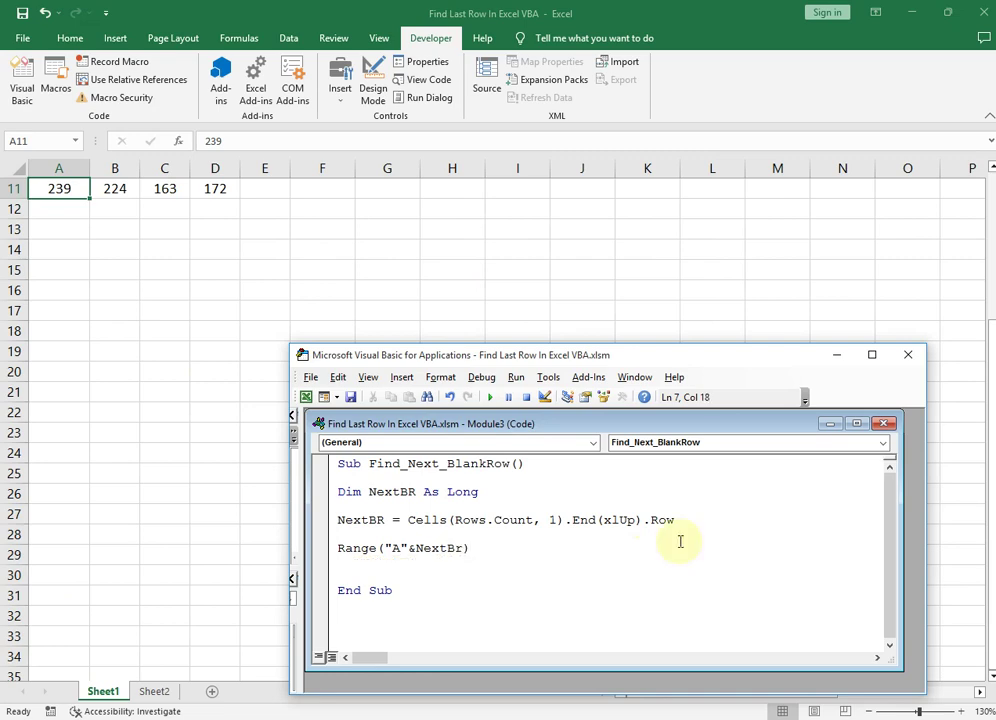
text(.s)
text(e)
key(Tab)
key(Down)
key(Up)
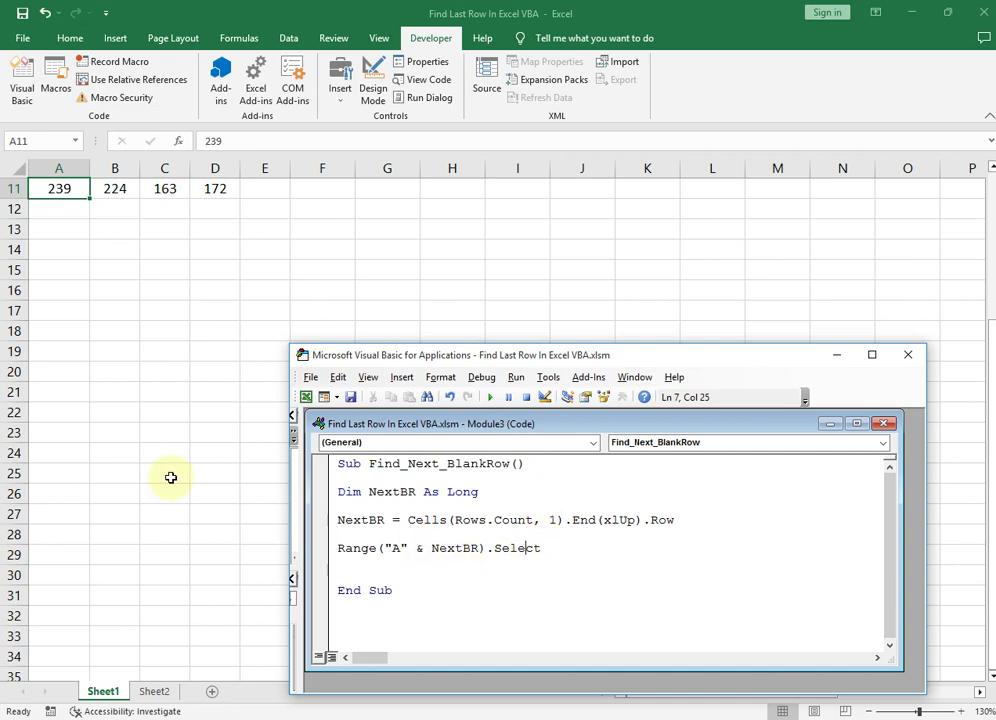
click(80, 375)
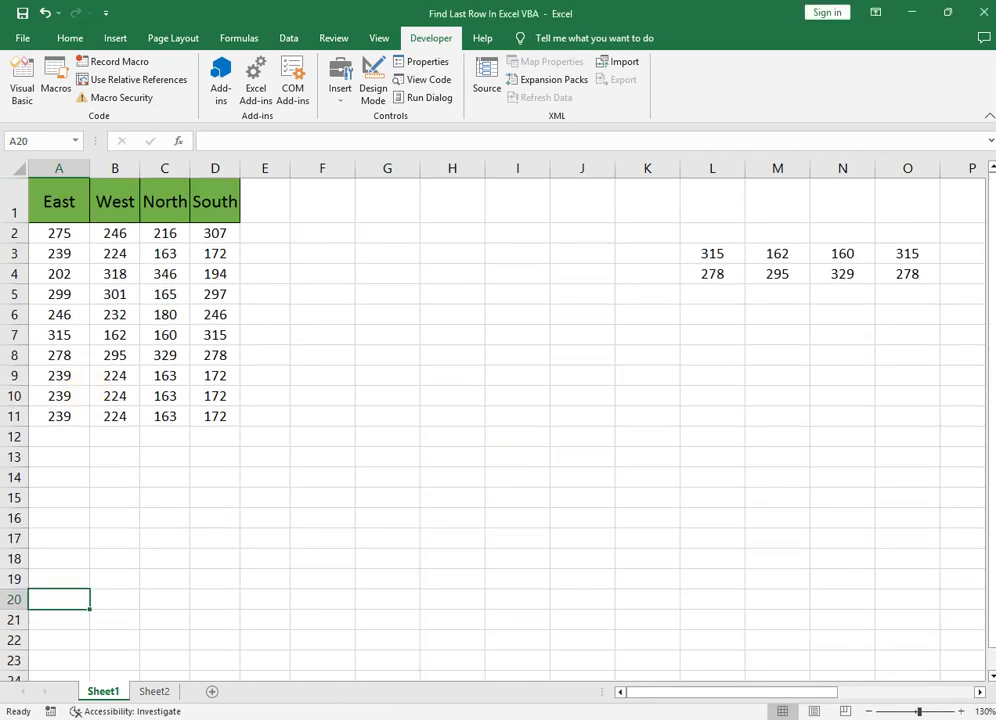
click(625, 645)
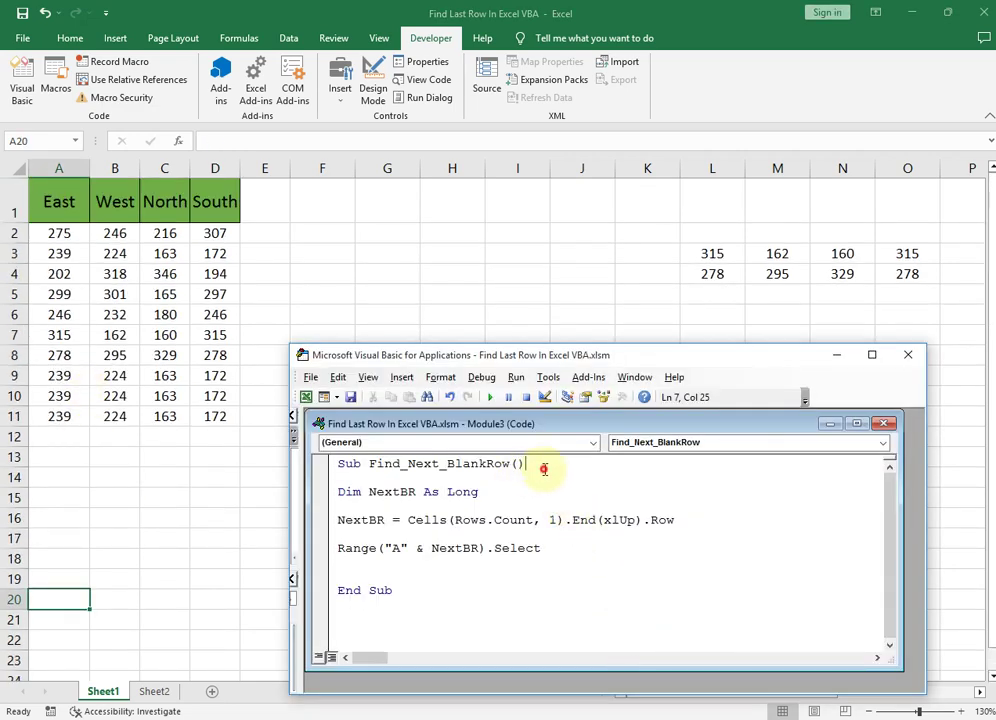
click(551, 473)
key(F8)
key(F8)
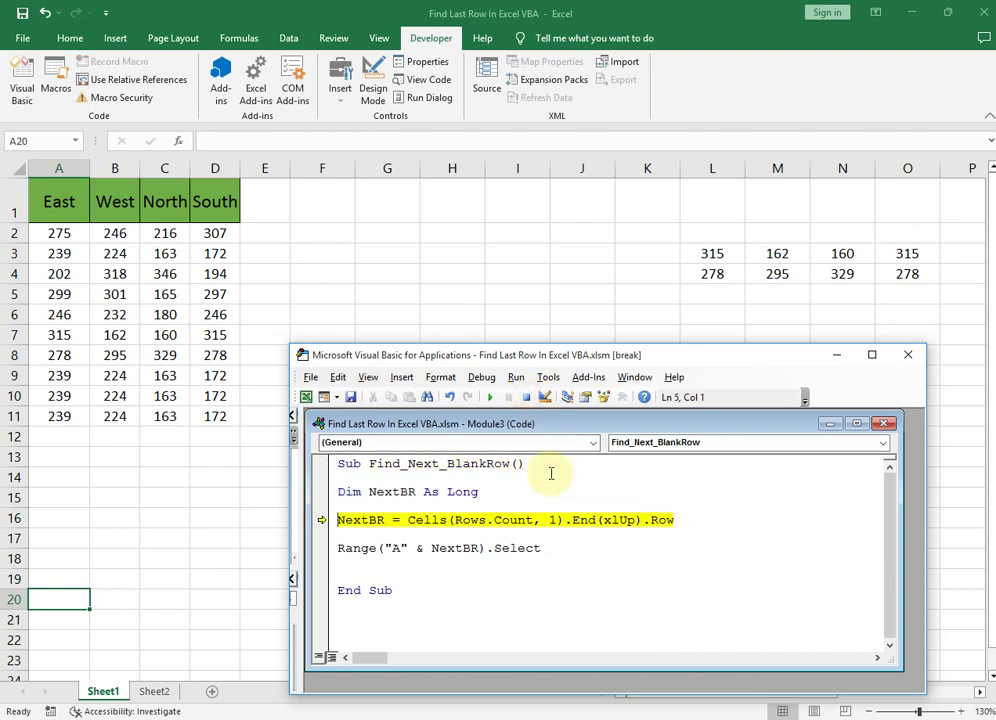
key(F8)
key(F8)
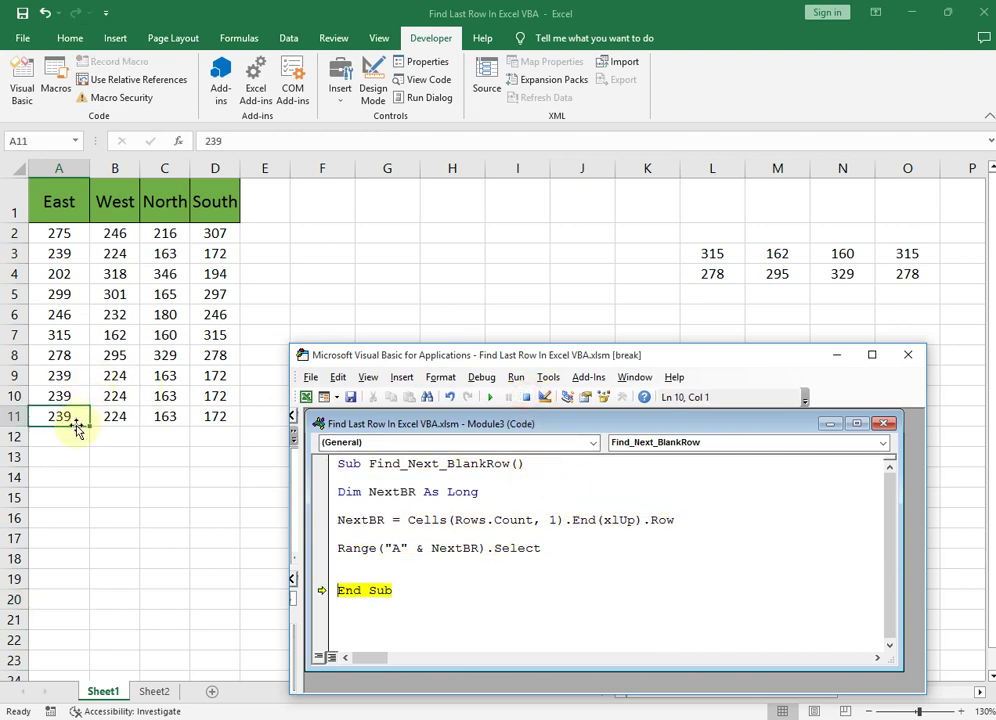
key(F8)
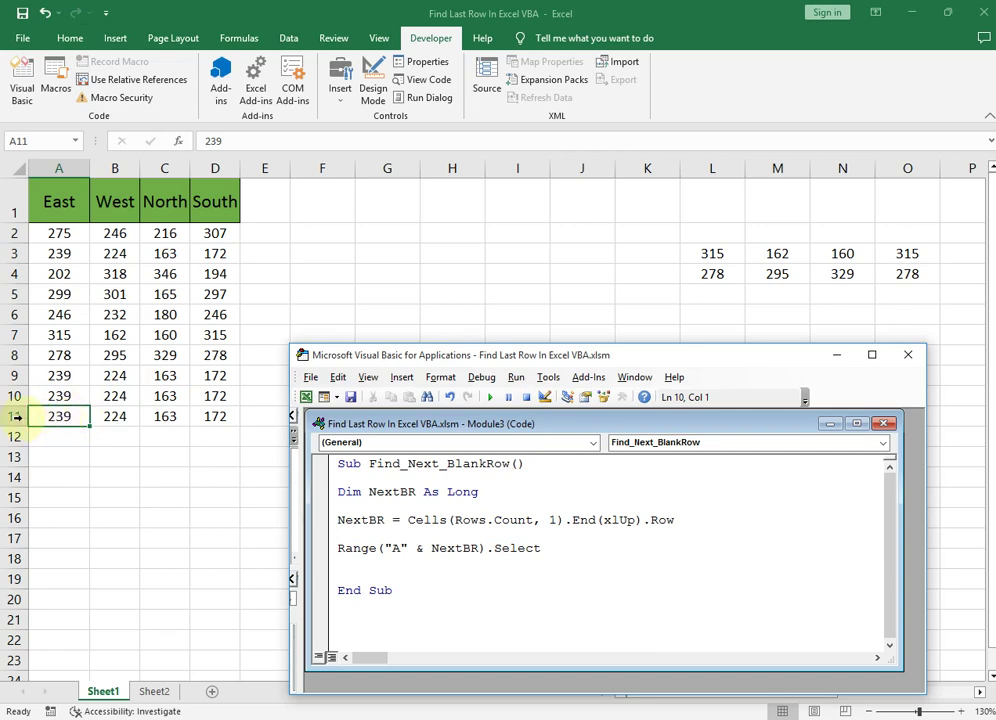
click(49, 436)
click(50, 421)
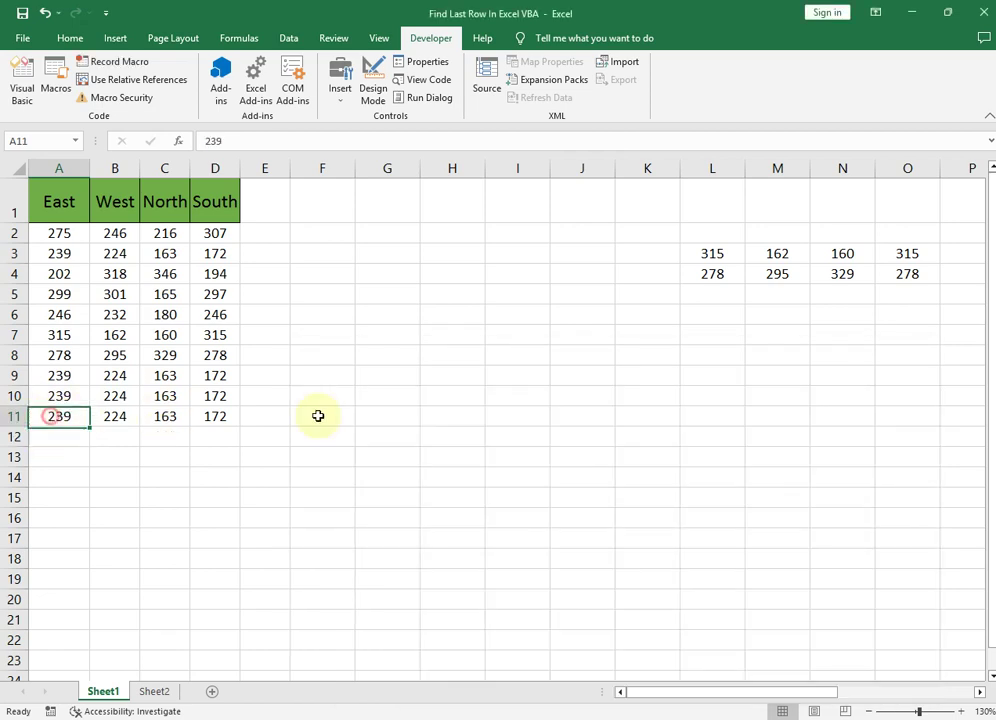
shift+click(245, 411)
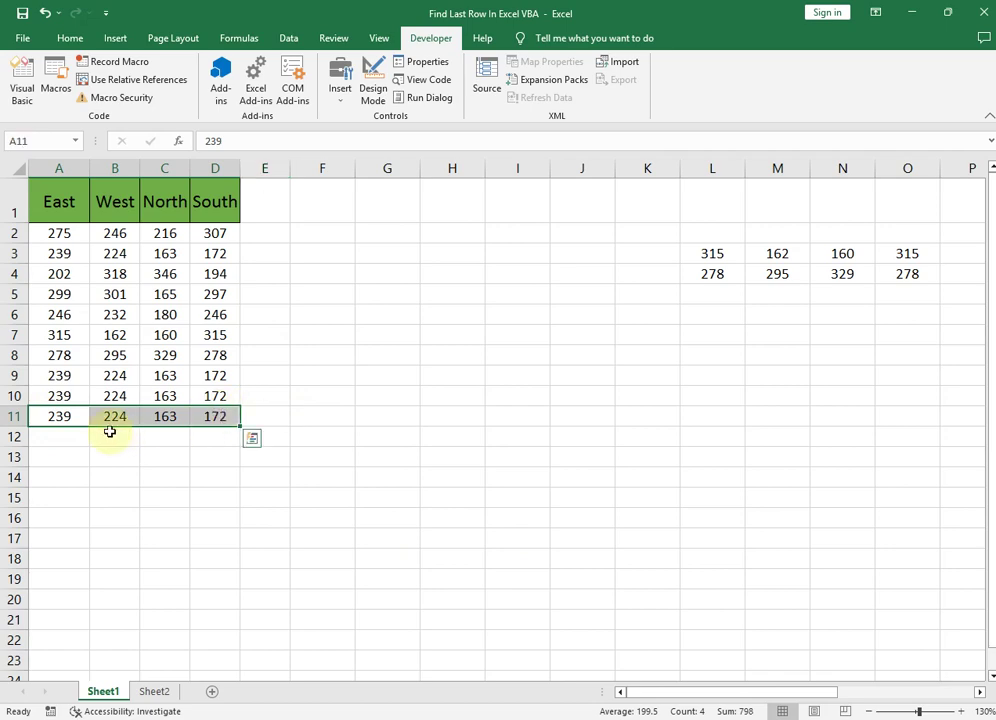
click(62, 437)
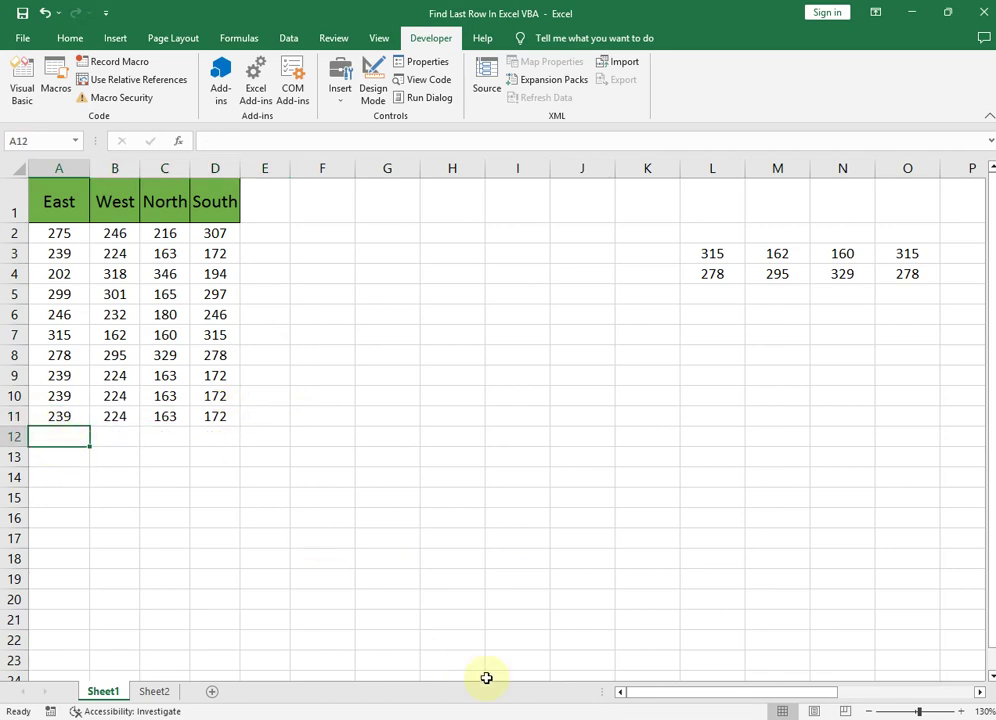
click(557, 712)
click(634, 651)
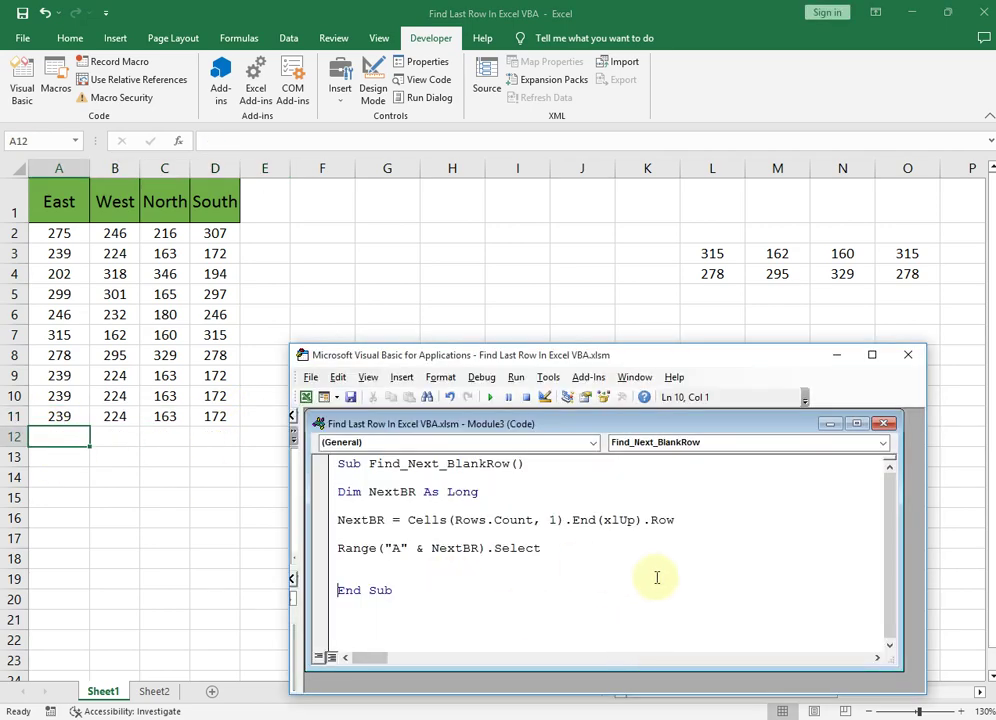
Append + 1 to the NextBR line and step through with F8, confirming A12 gets selected
click(699, 523)
text(+ 1)
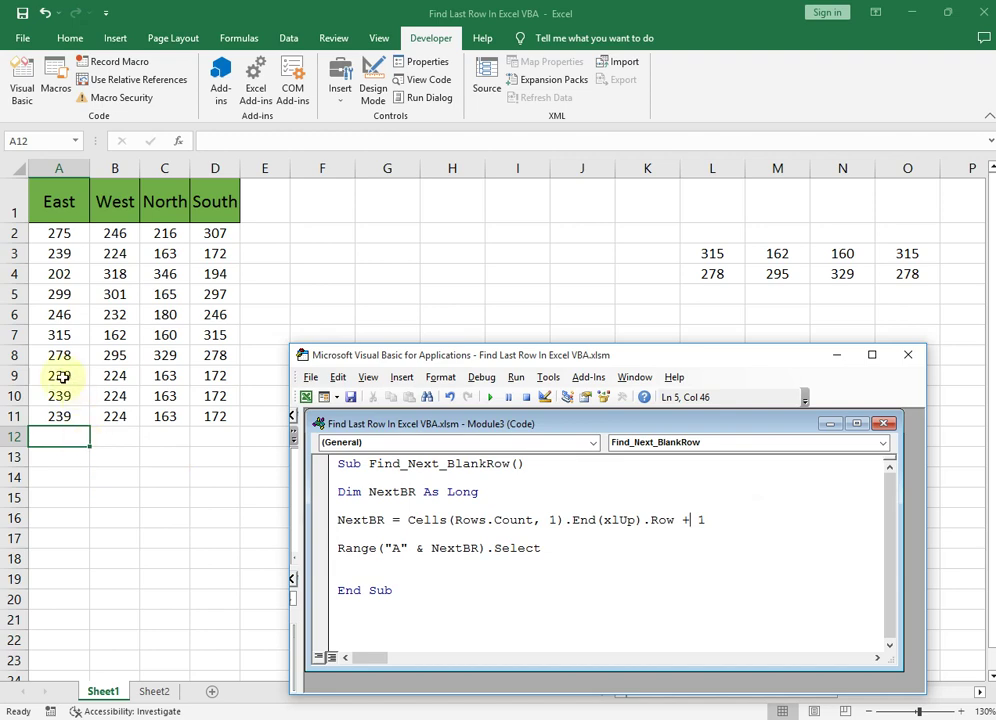
click(533, 466)
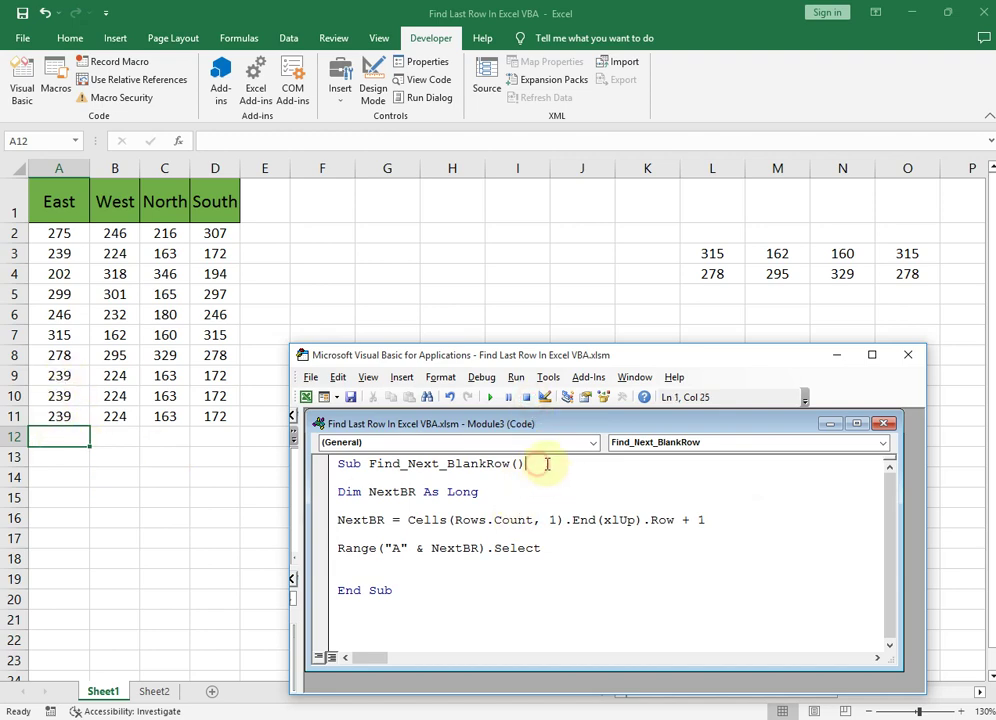
key(F8)
key(F8)
key(F8)
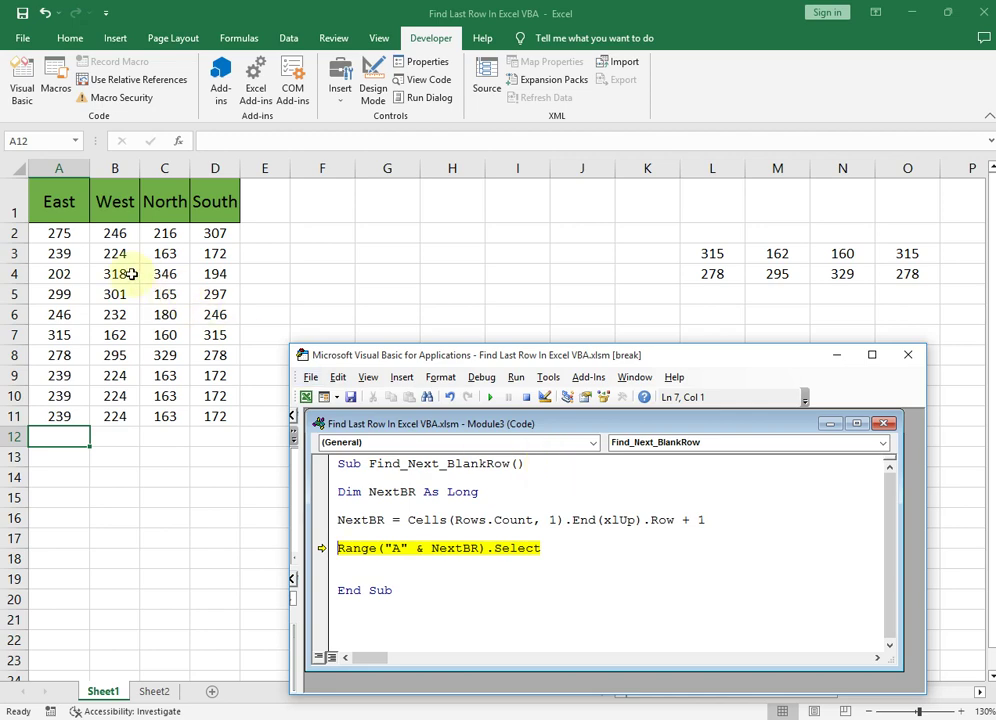
click(70, 232)
key(alt+F11)
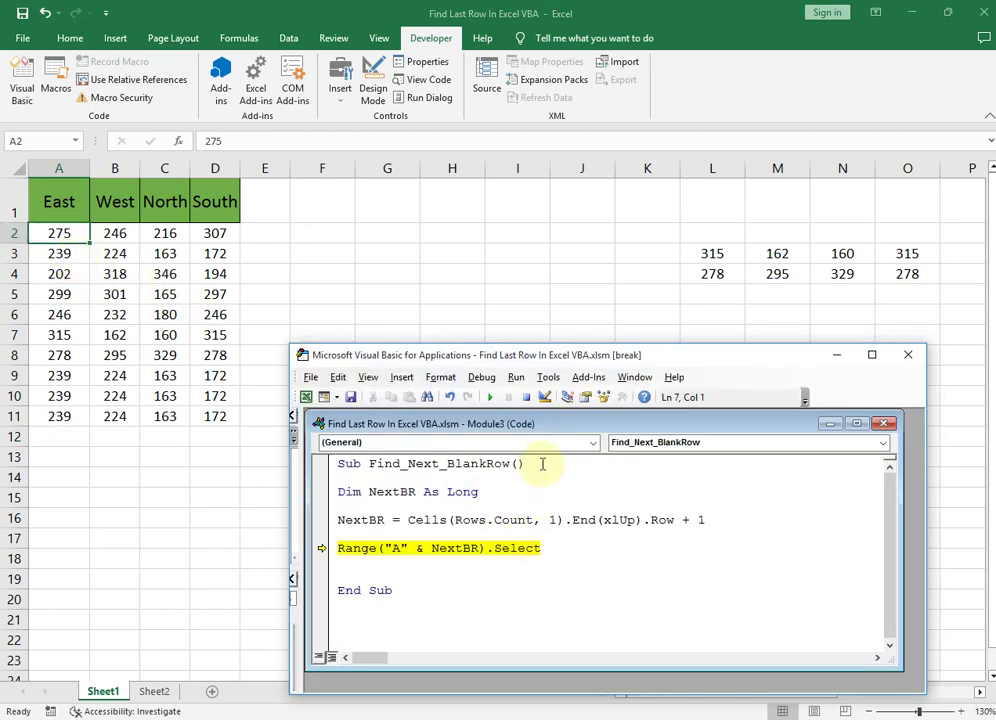
key(F8)
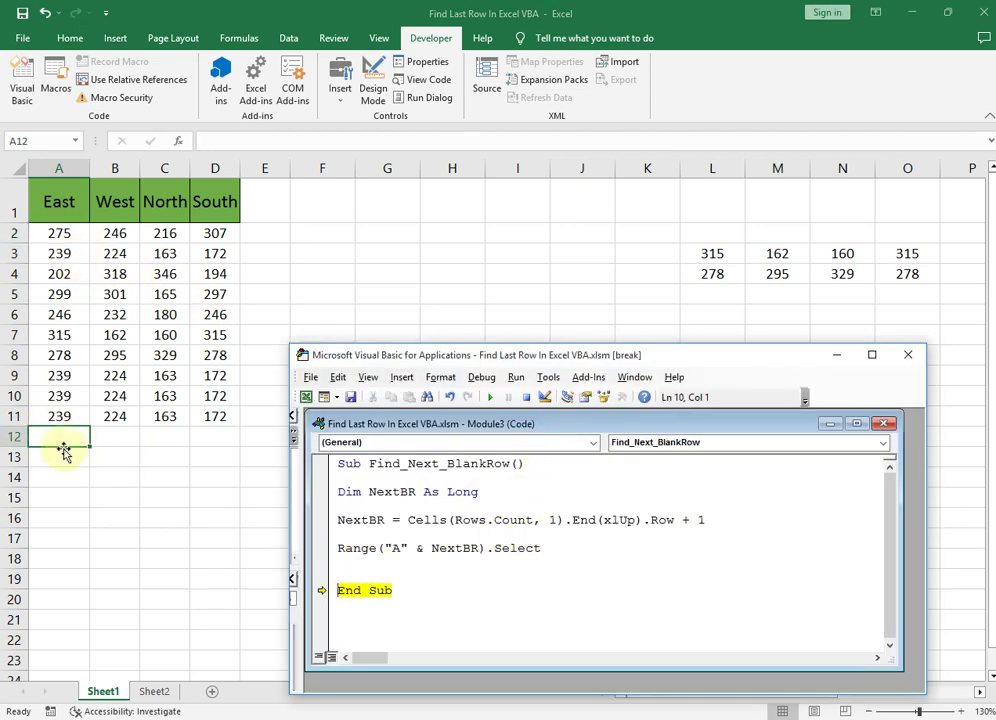
key(F8)
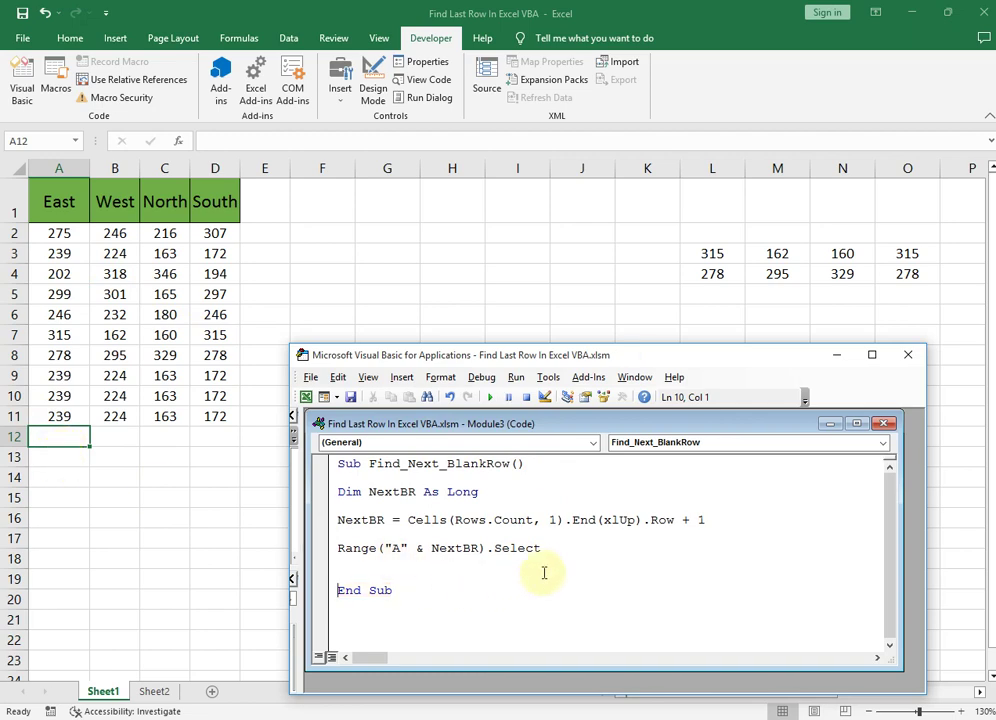
Point out the L3:O4 source block on the sheet and add blank lines below the copy comment
drag(576, 558, 331, 462)
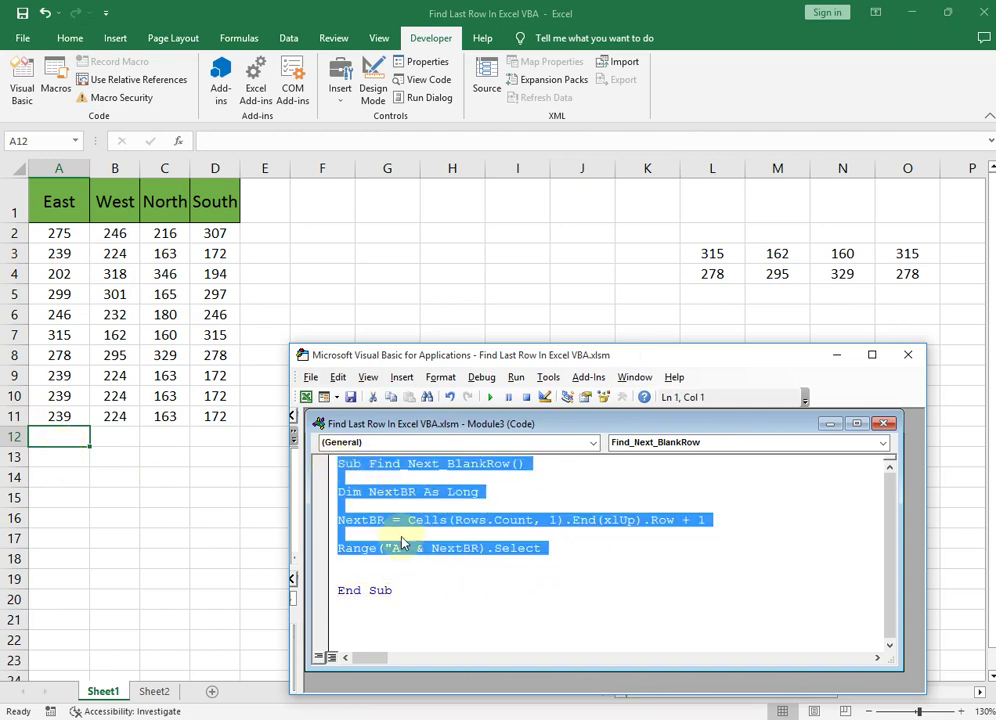
click(716, 293)
drag(713, 254, 903, 272)
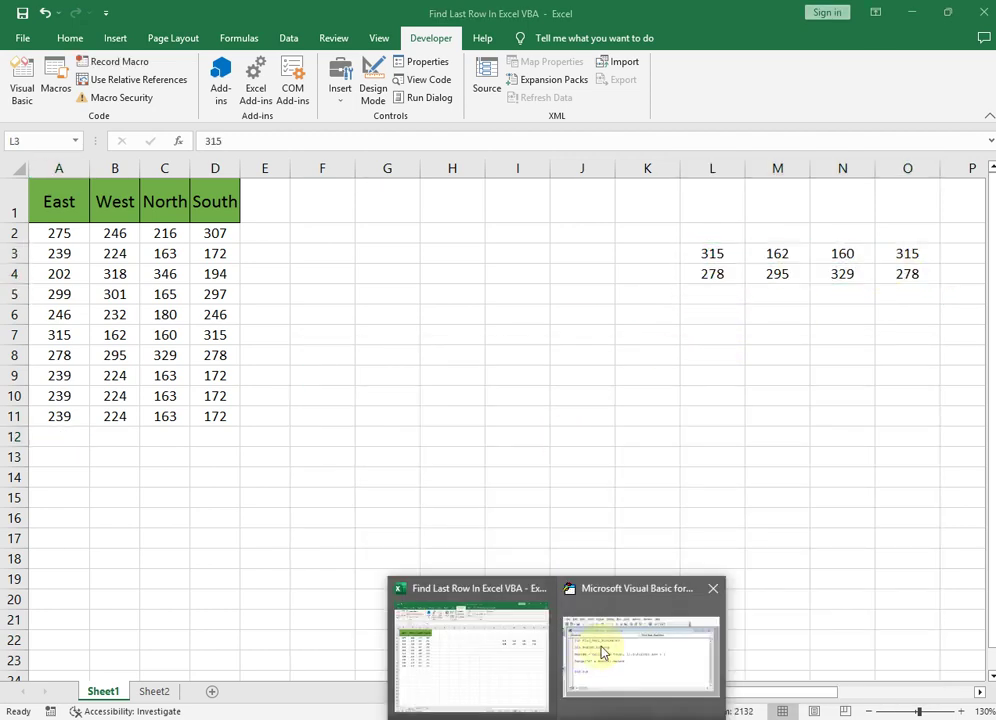
click(600, 649)
click(575, 561)
key(Return)
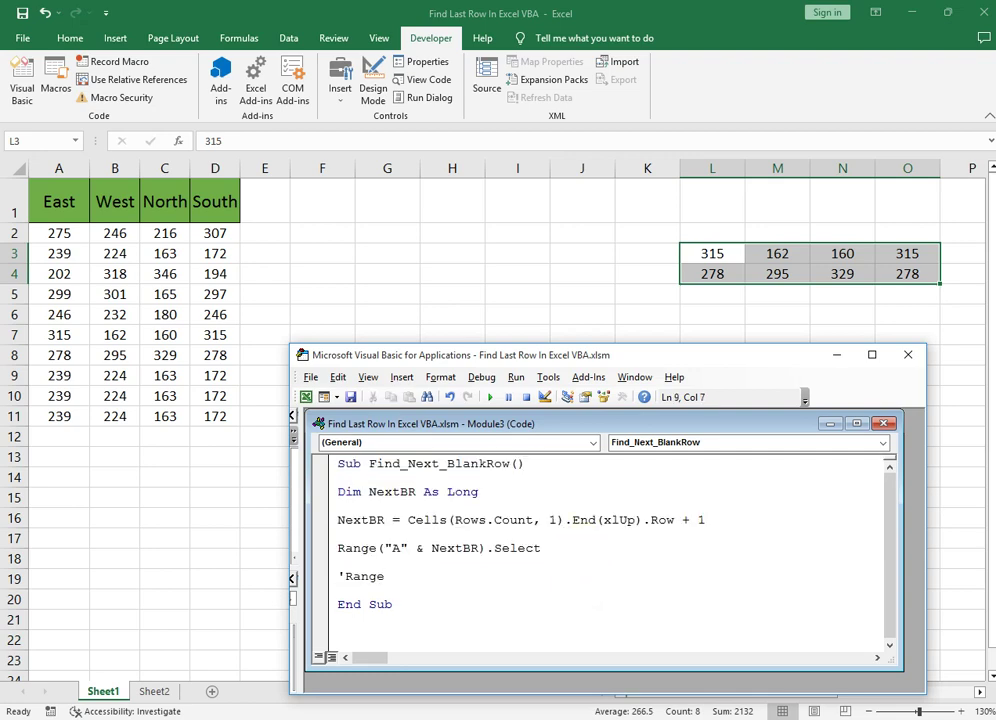
key(Return)
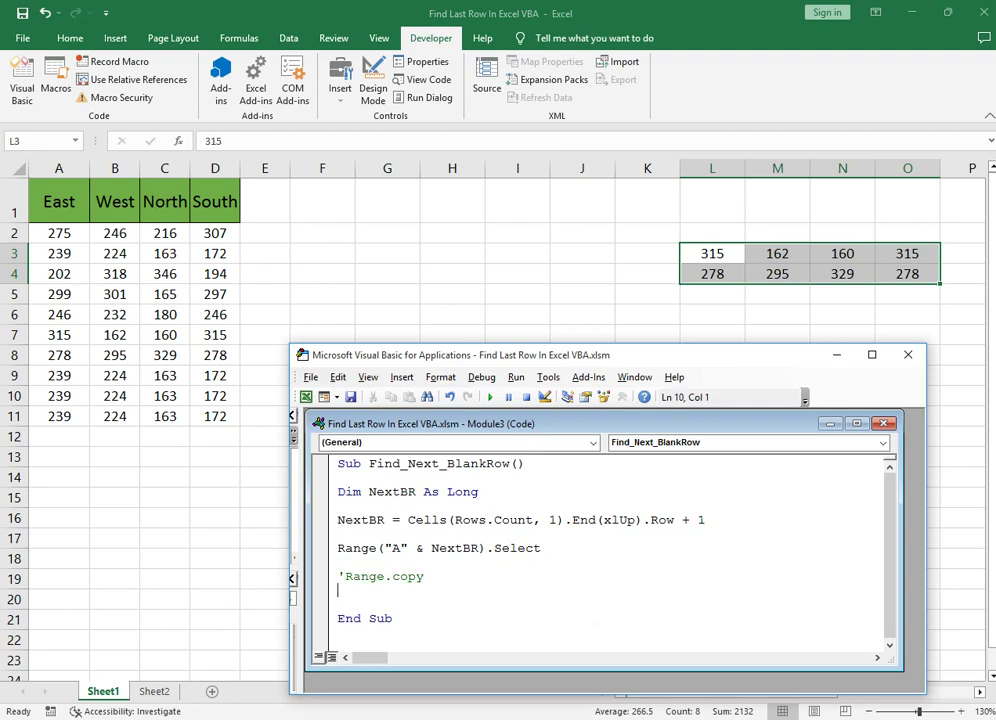
key(Return)
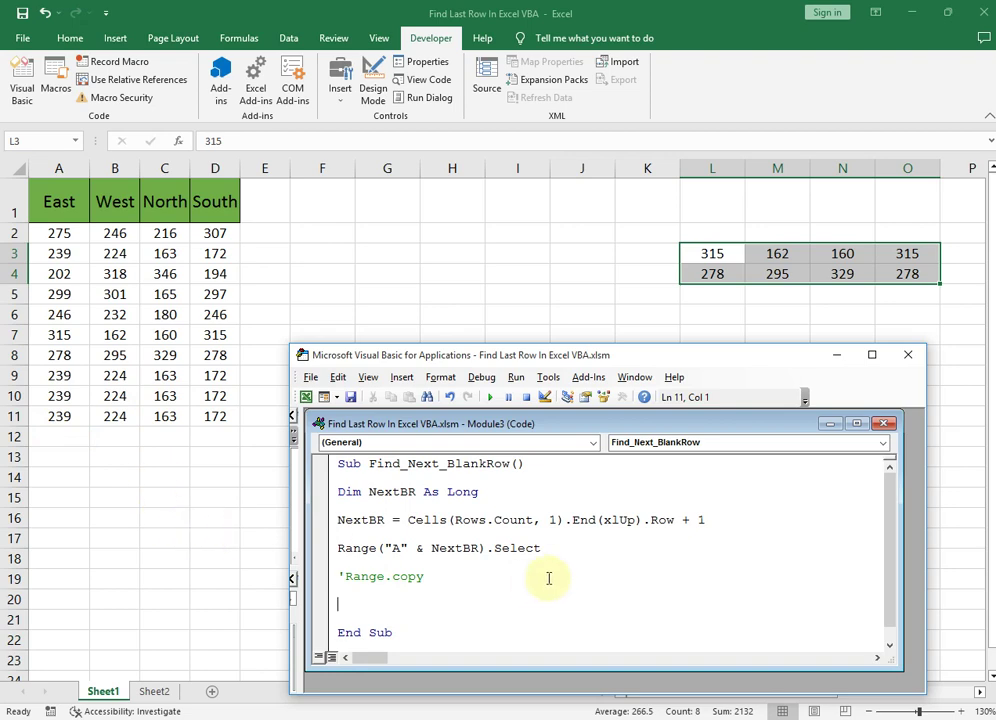
Start a Range( line and indicate the block's L3 and O4 corners on the sheet
text(Ran)
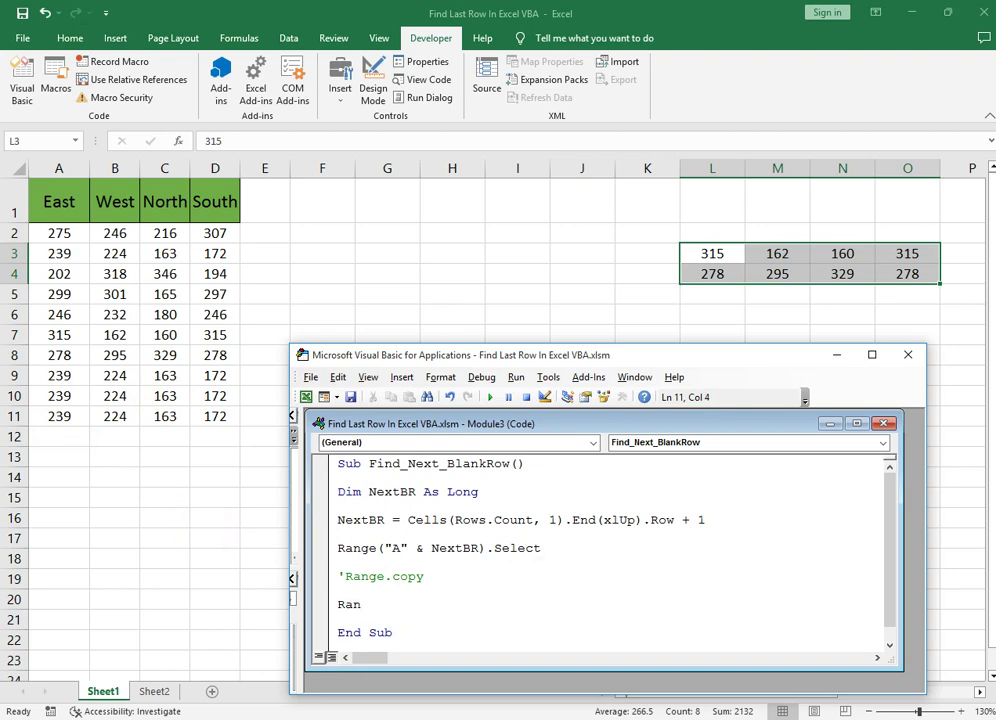
text(ge()
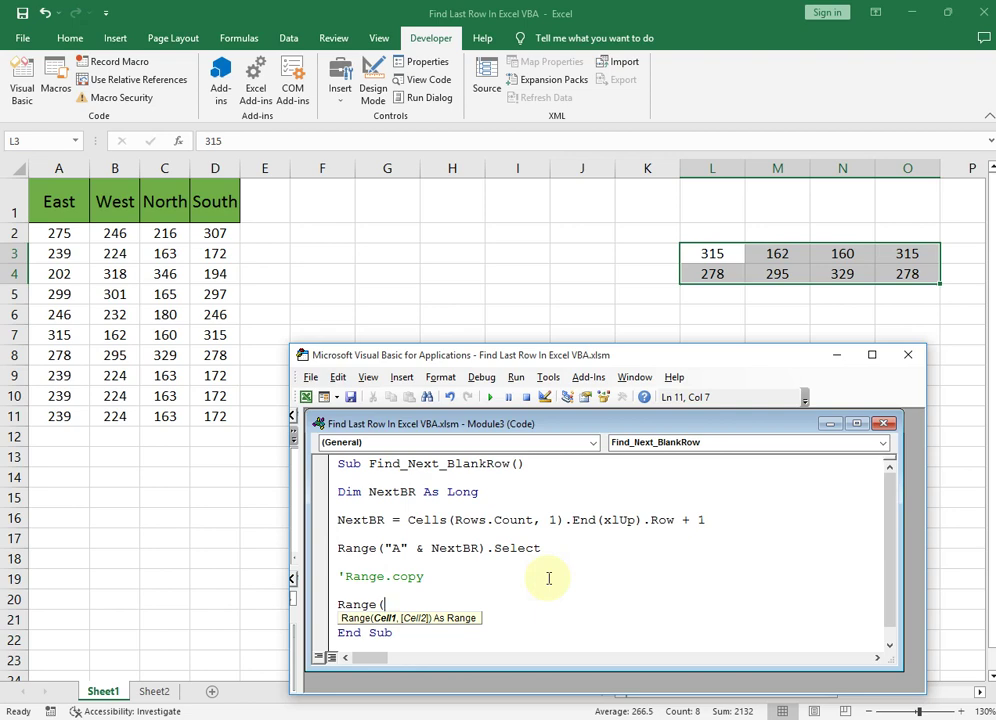
click(515, 602)
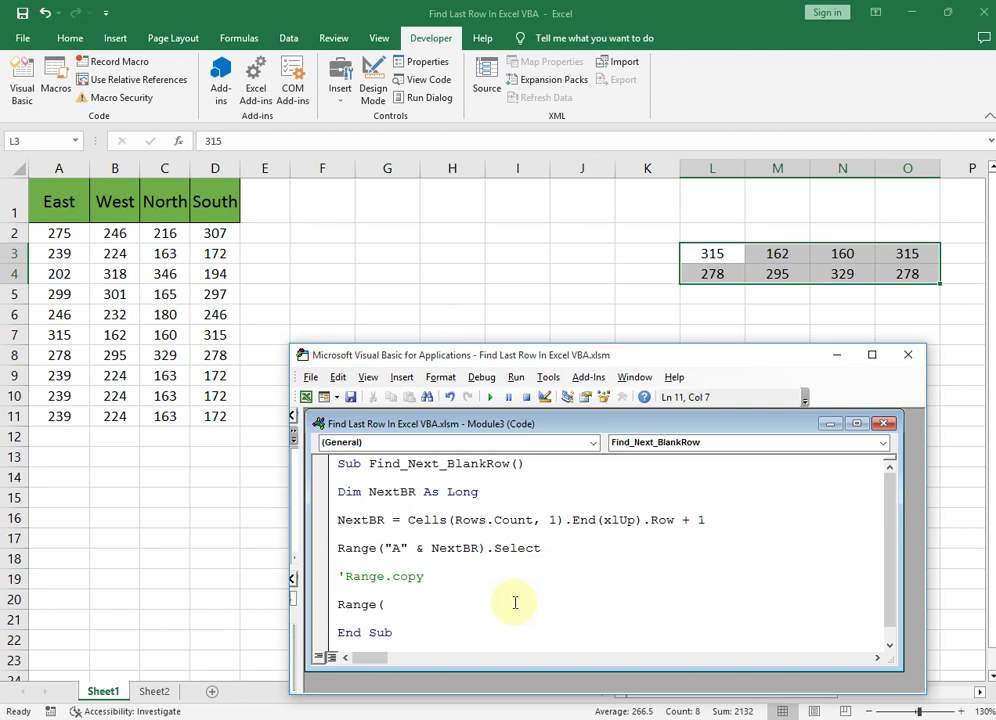
key(shift+Home)
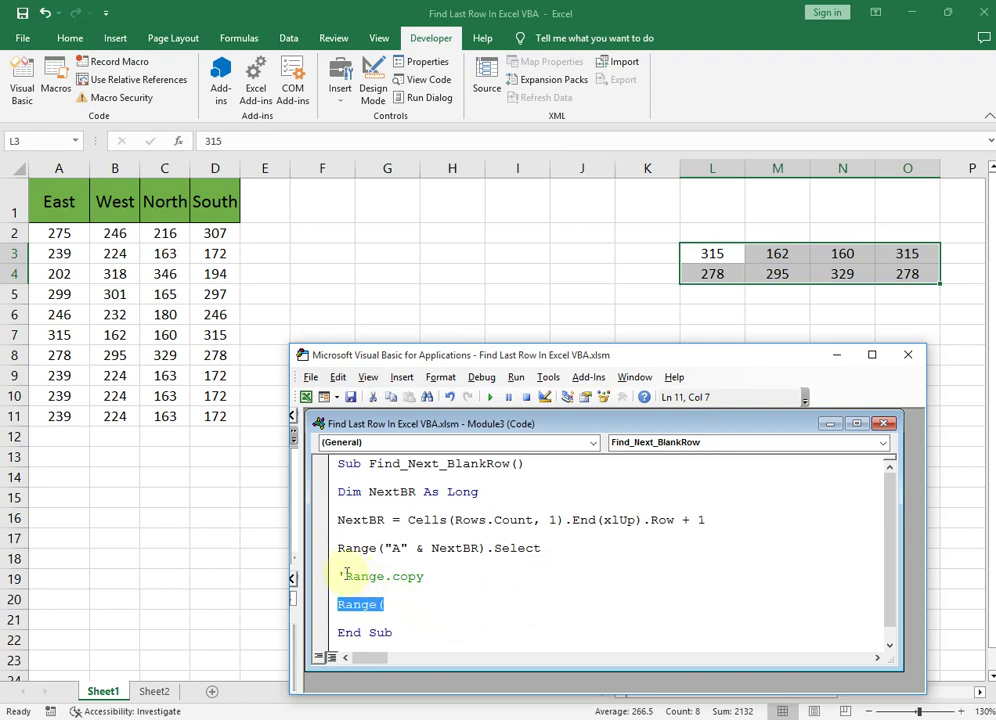
click(719, 247)
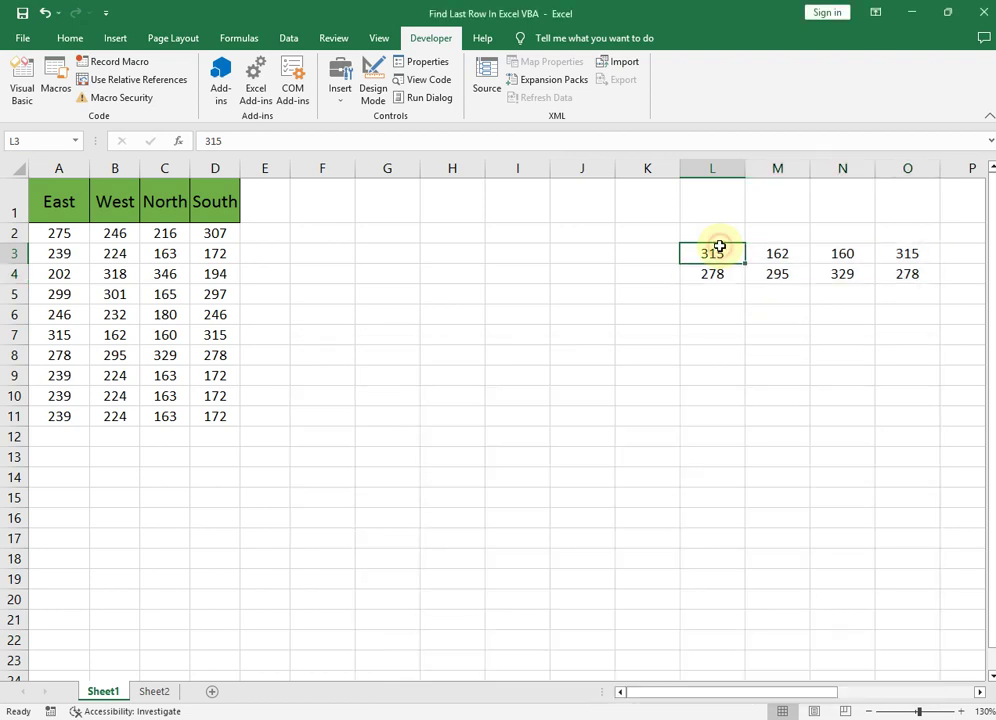
click(903, 272)
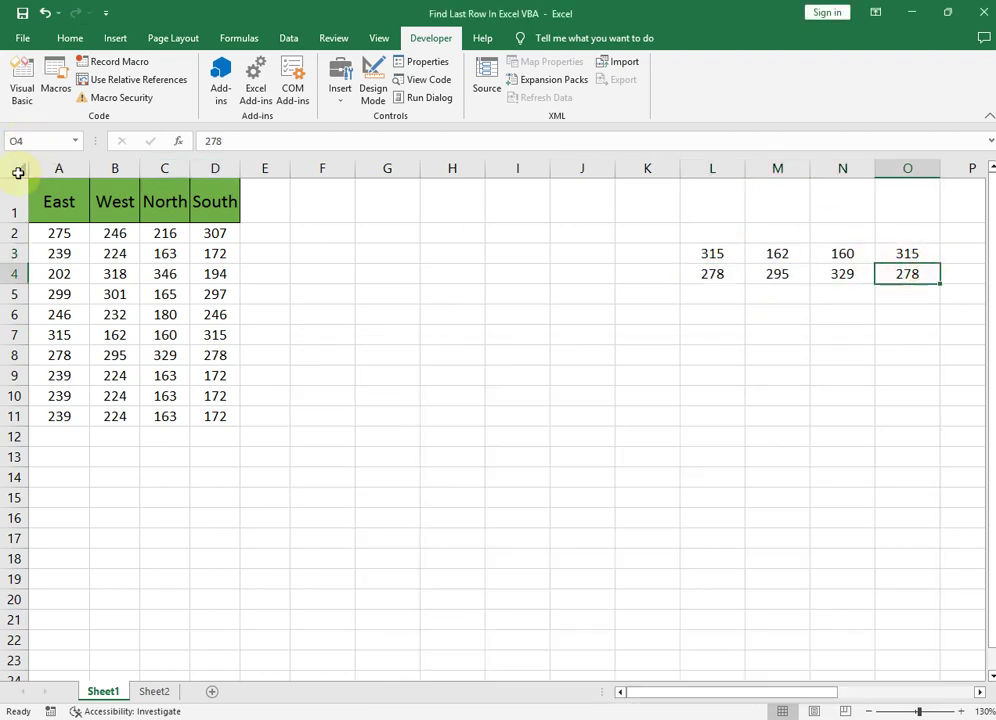
click(713, 254)
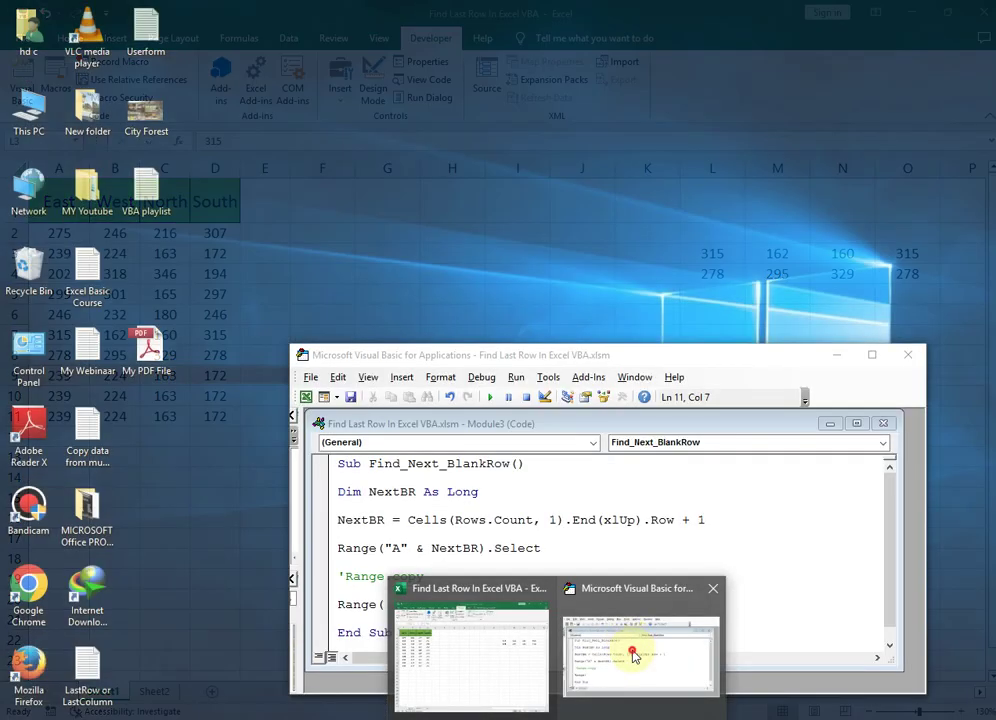
click(631, 647)
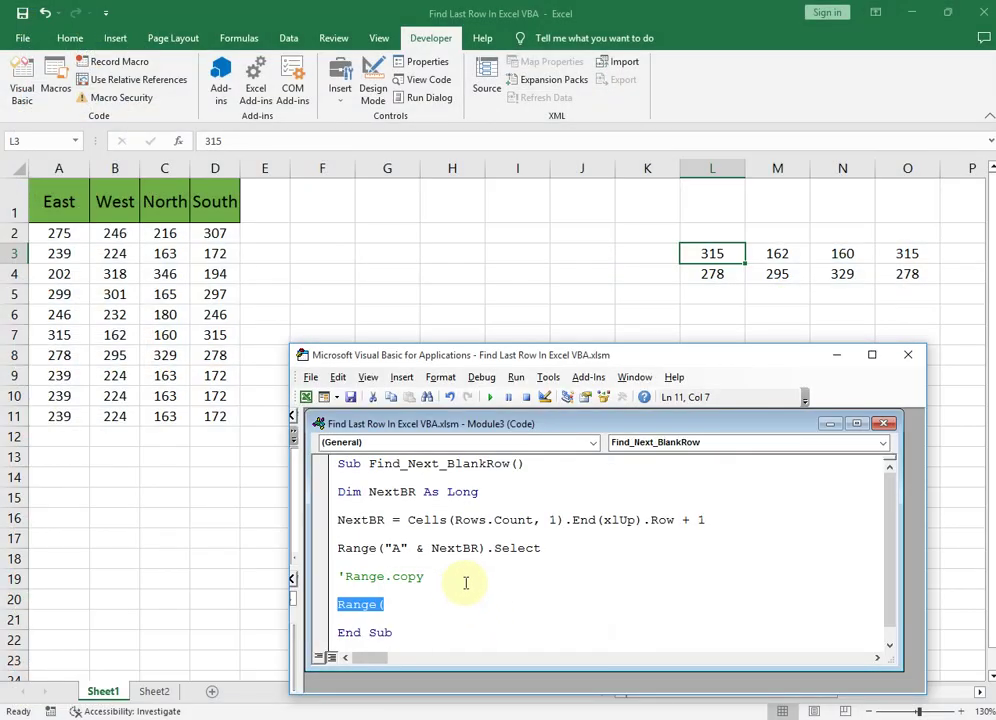
key(Right)
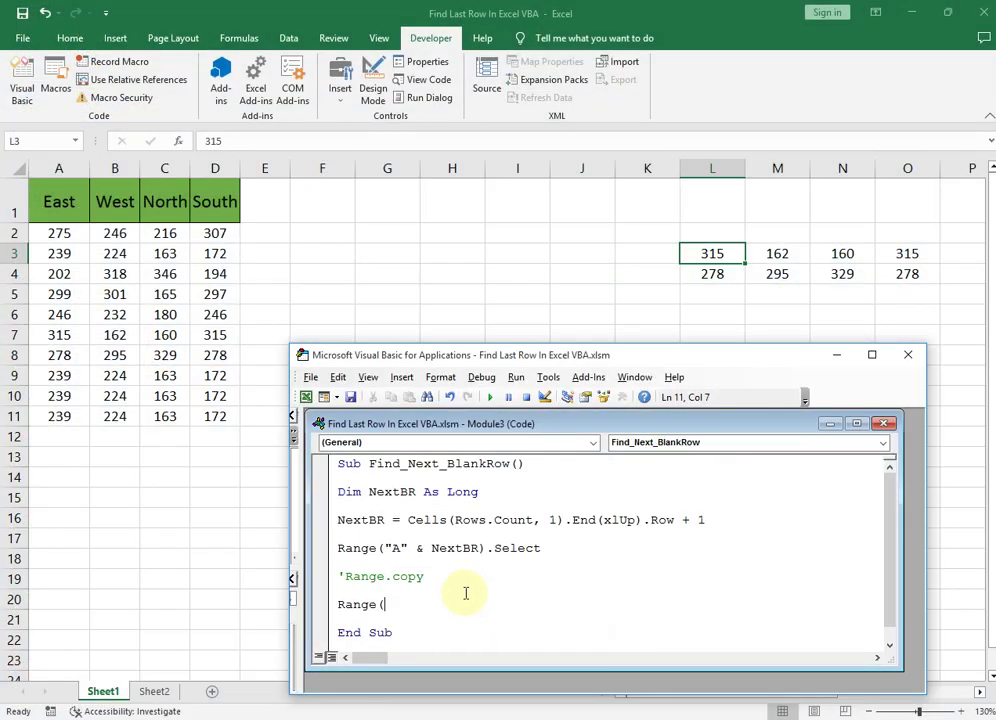
key(BackSpace)
Complete the line Range("L3").CurrentRegion.Copy Destination:=Range("A" & NextBR)
text(()
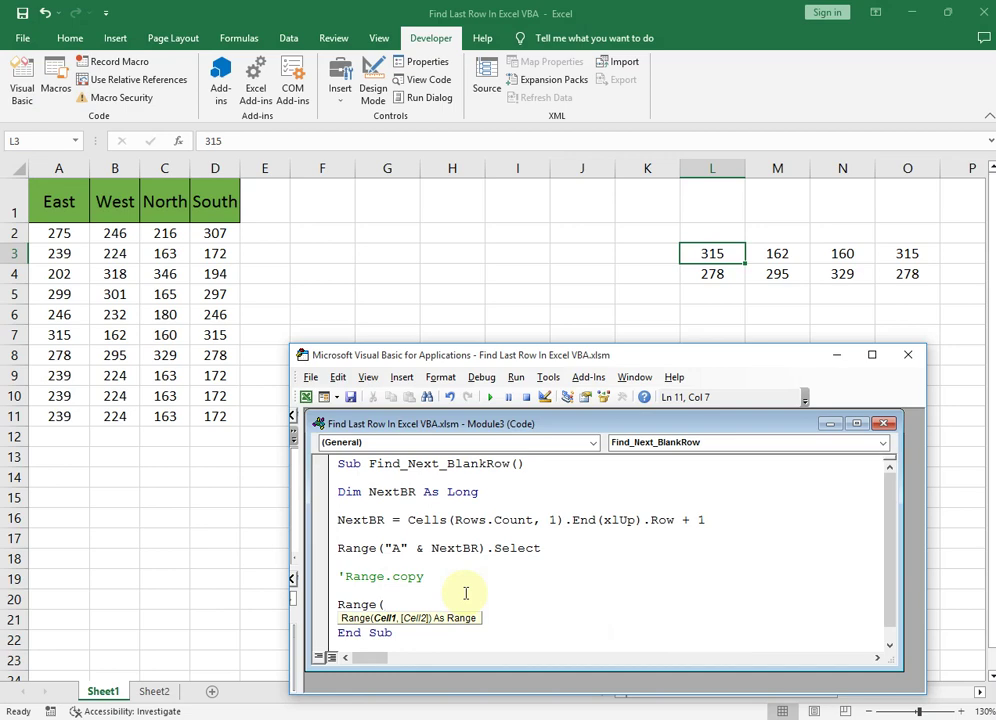
text("L)
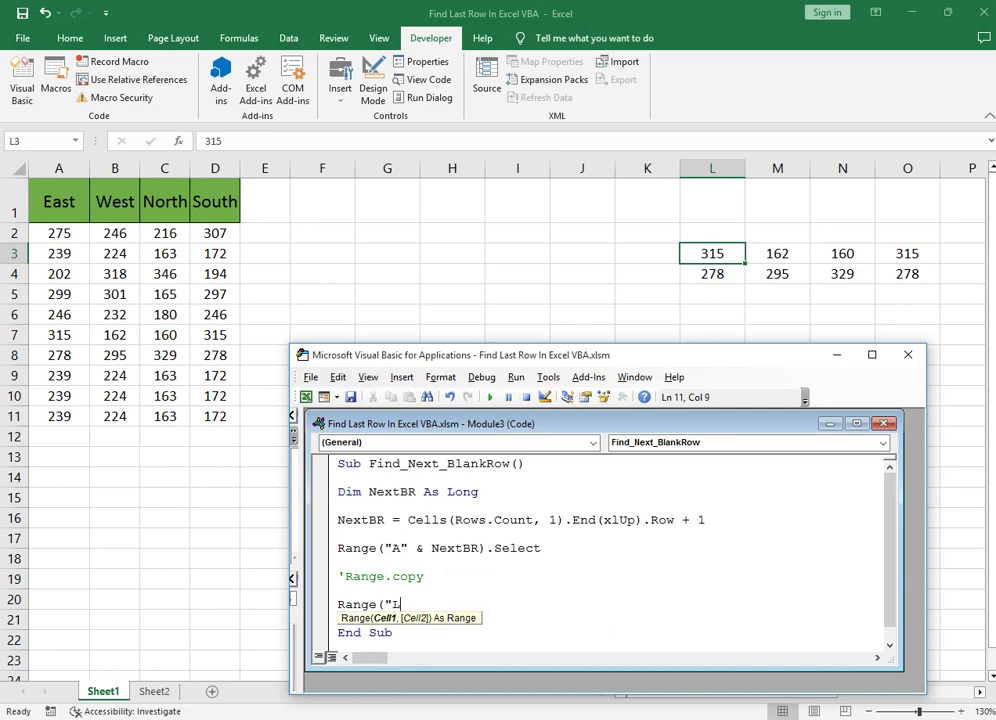
text(3").)
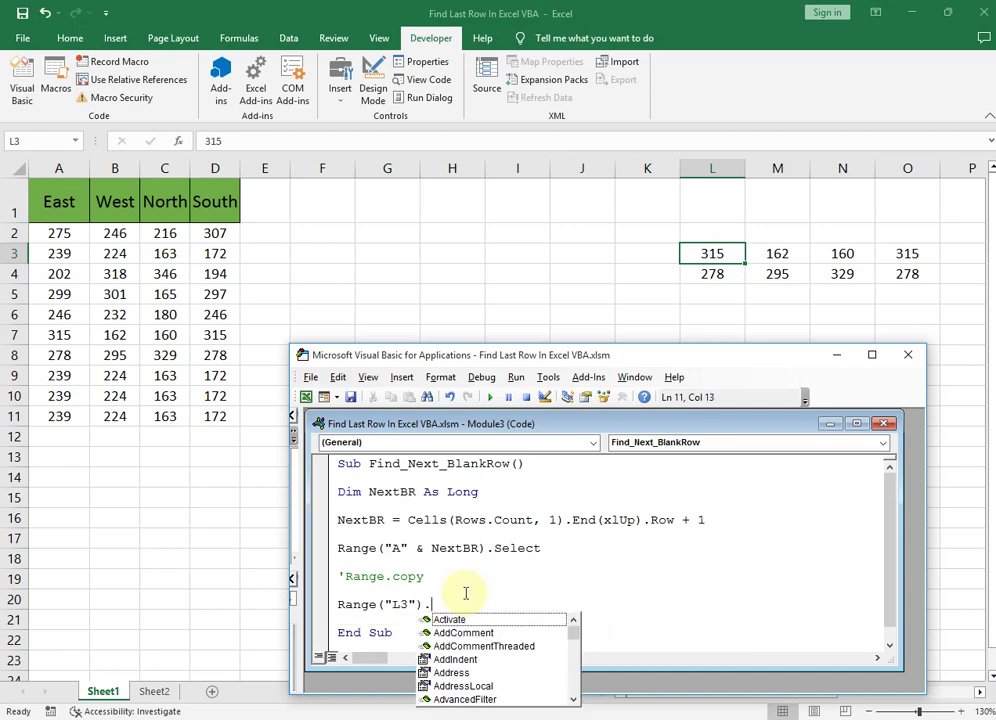
text(cur)
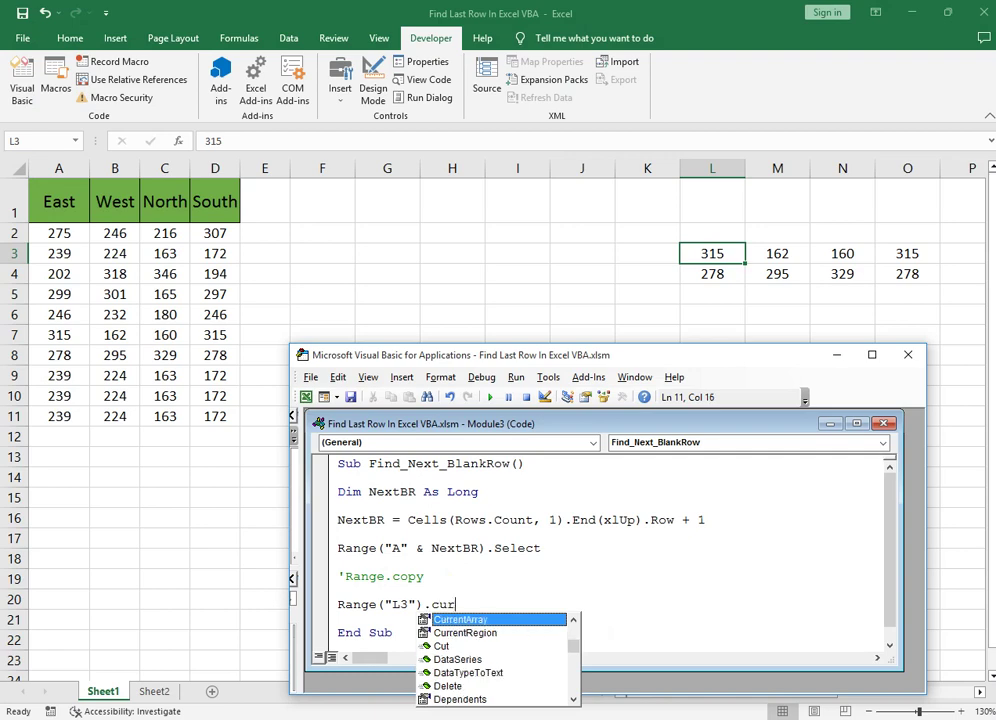
key(Down)
key(Tab)
text(.c)
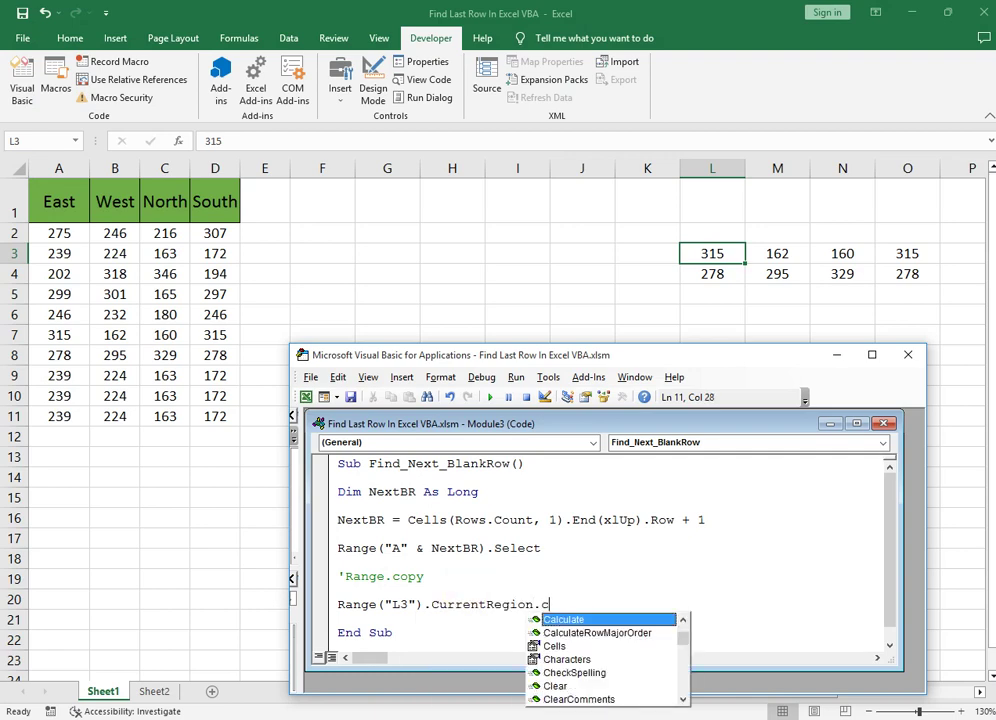
text(opy)
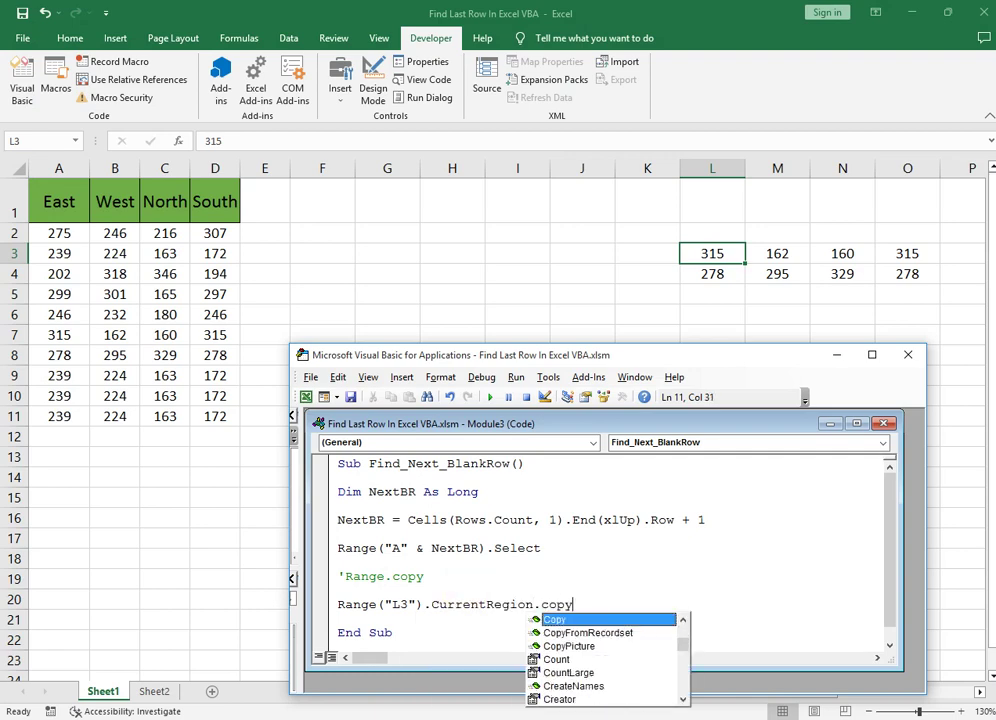
key(Tab)
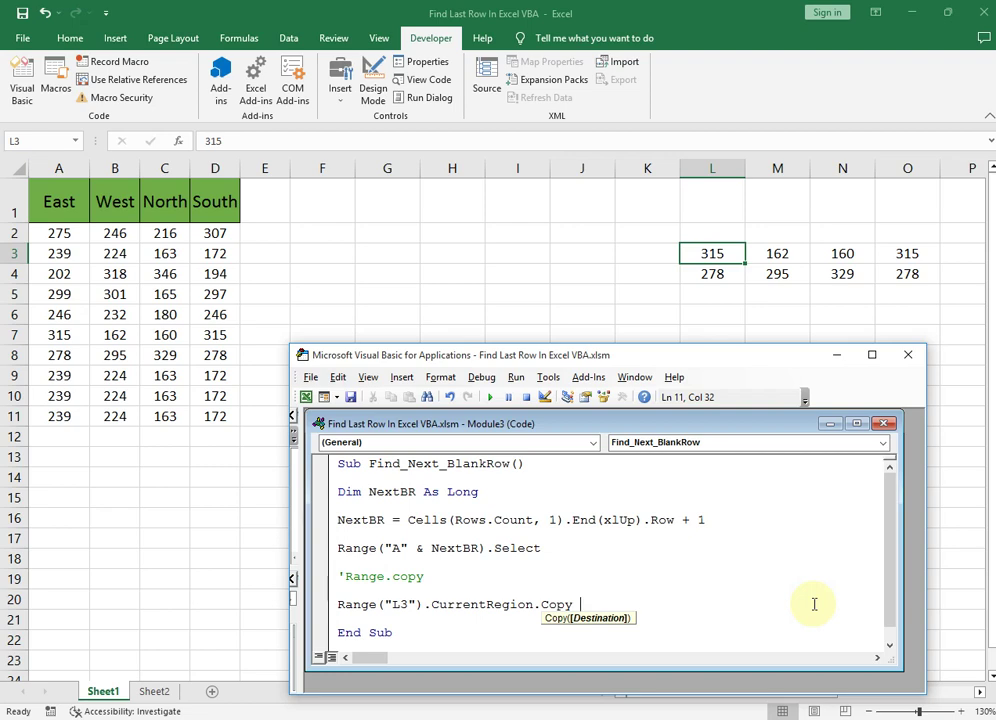
text(DE)
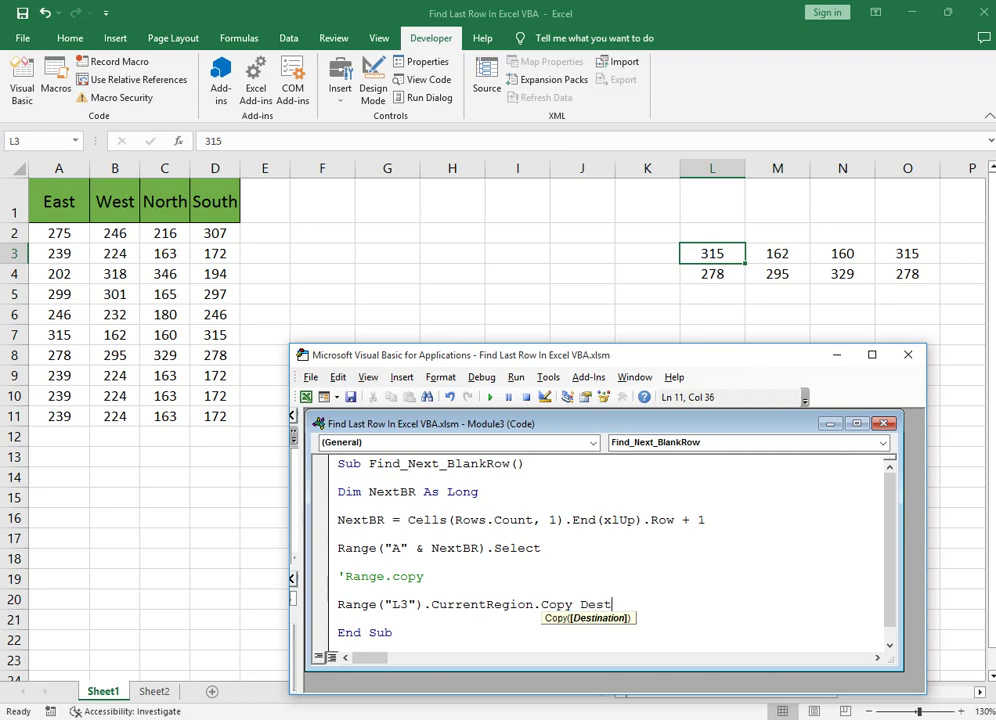
text(ination:=Range)
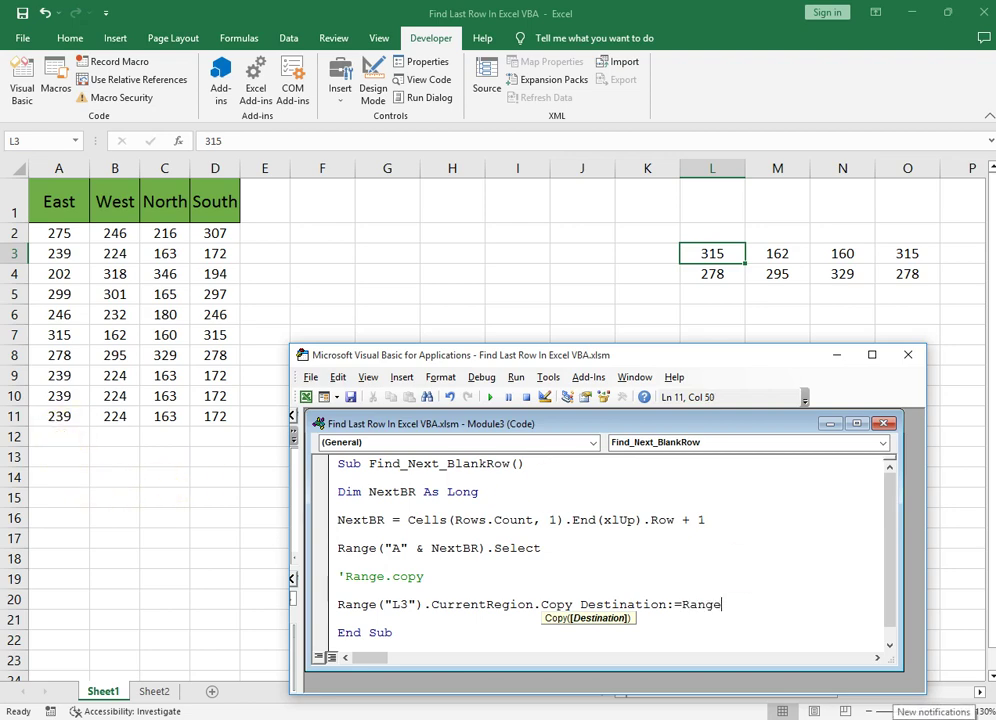
text(("A"&NextB)
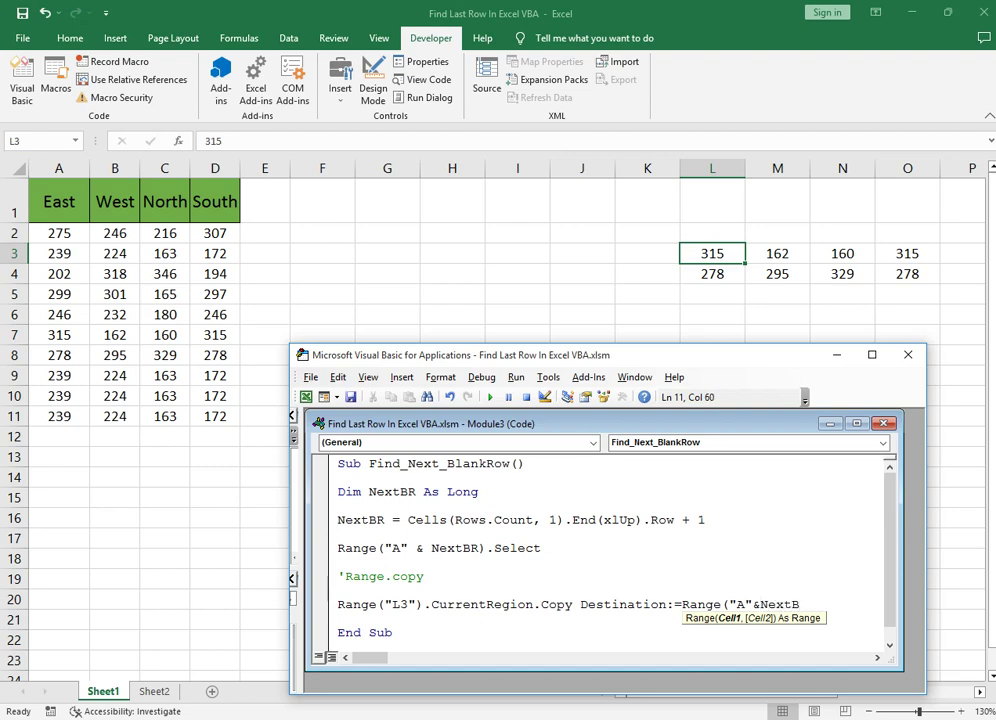
text())
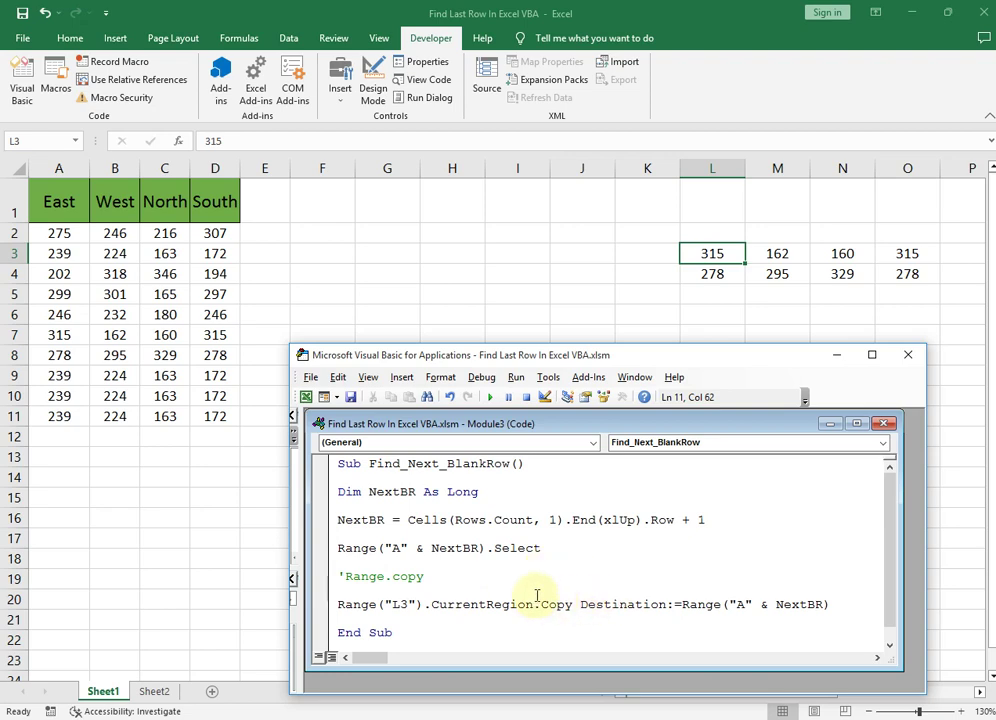
Maximize the code pane and step through the macro with F8, pasting L3:O4 into A12:D13
click(540, 469)
click(552, 475)
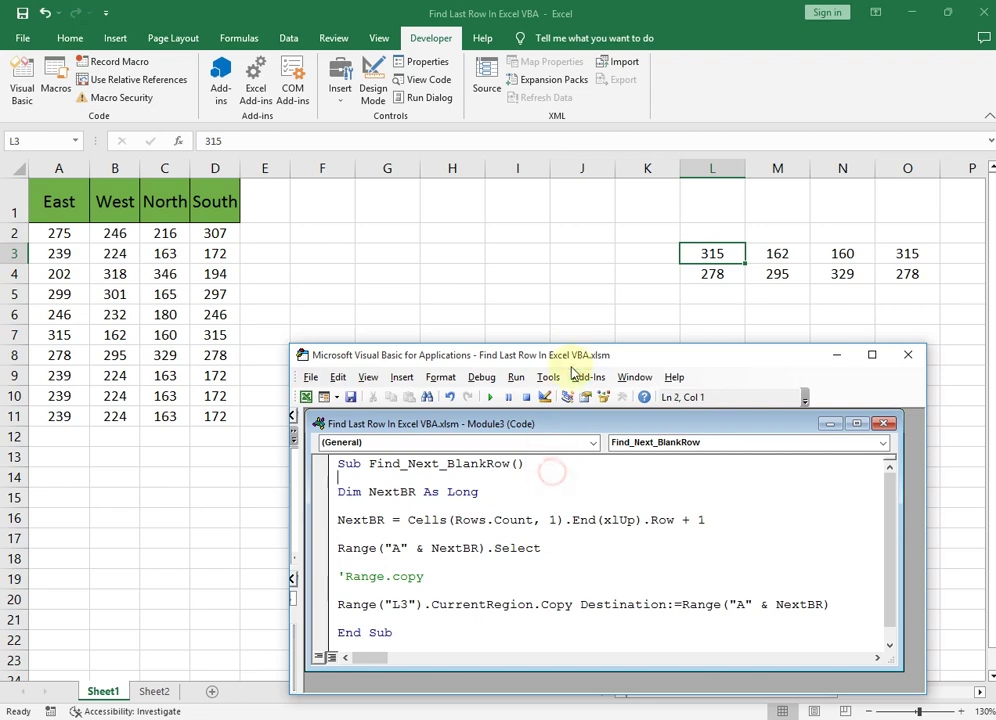
drag(574, 348, 574, 307)
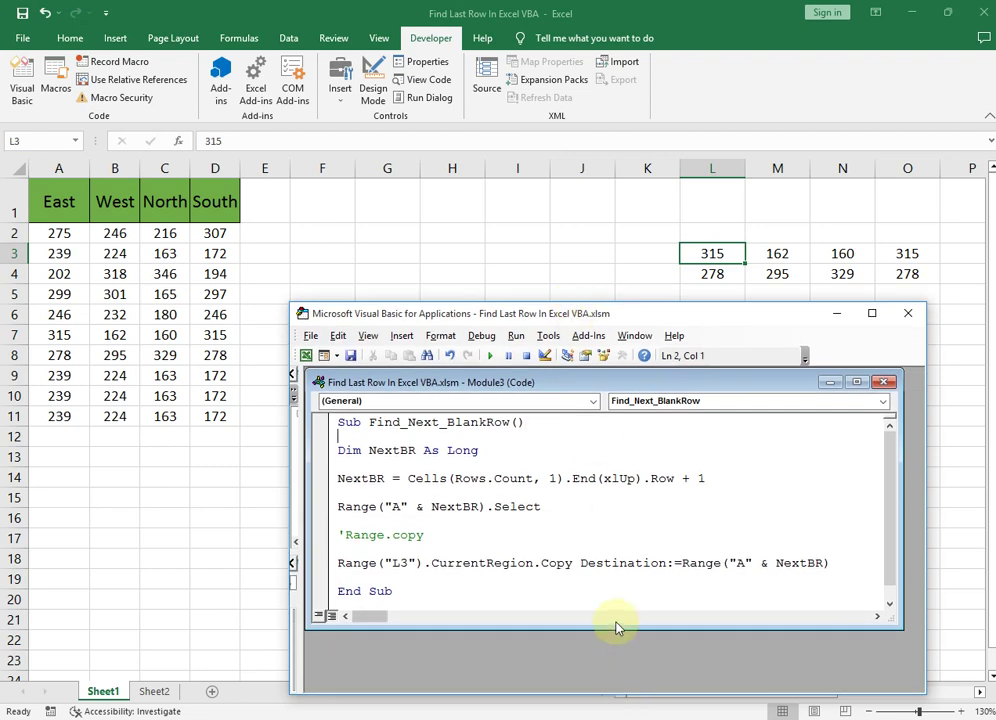
double_click(617, 628)
click(548, 425)
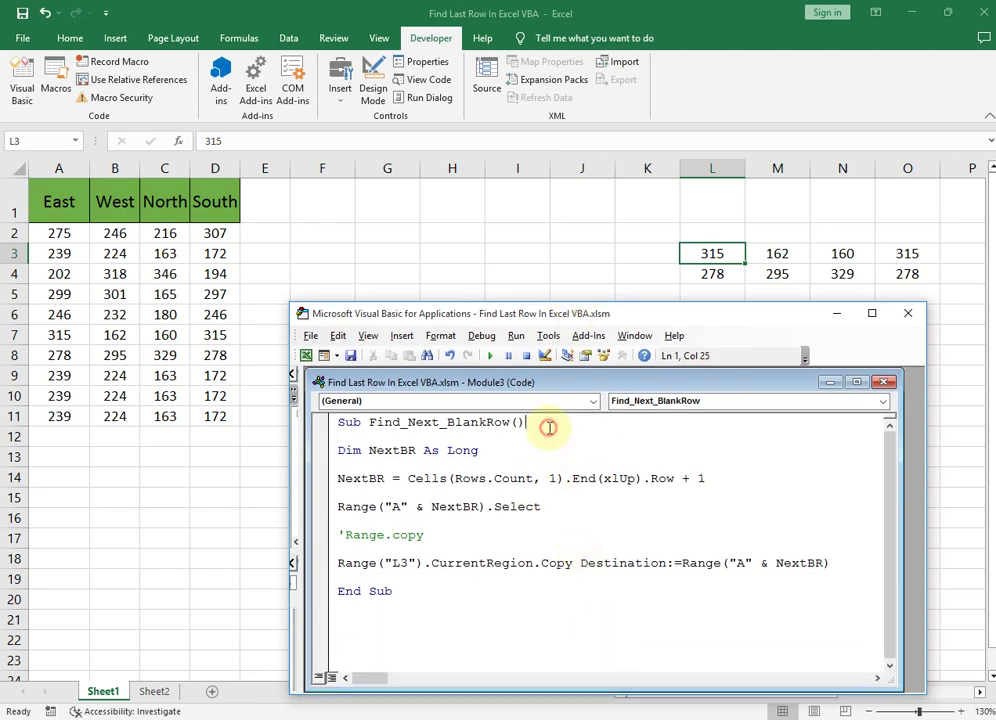
key(F8)
key(F8)
key(F8)
key(F8)
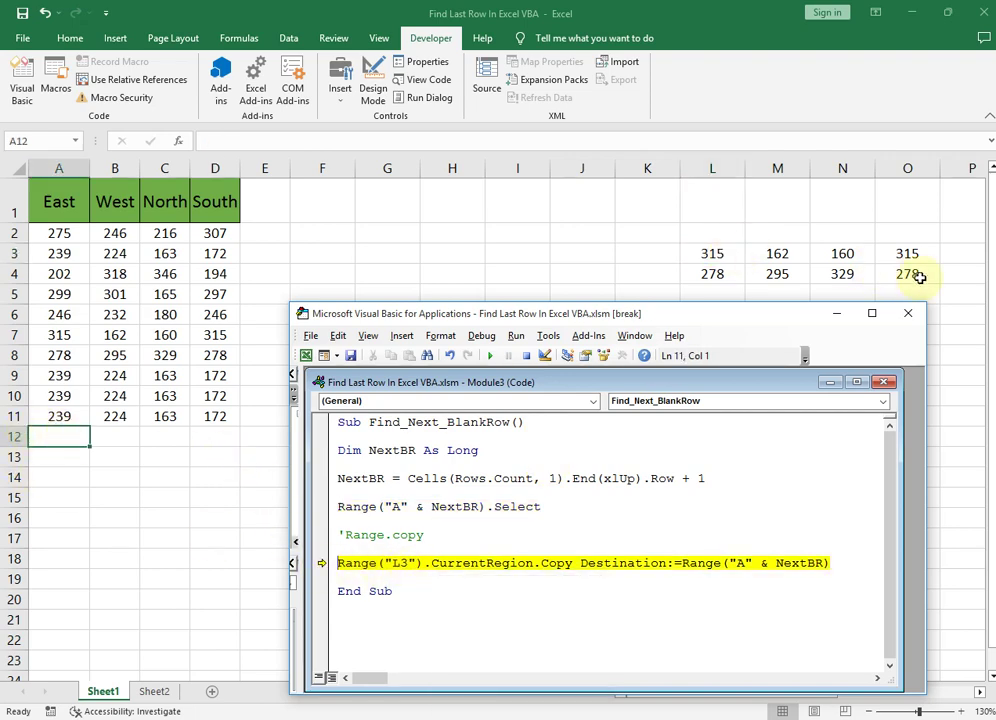
key(F8)
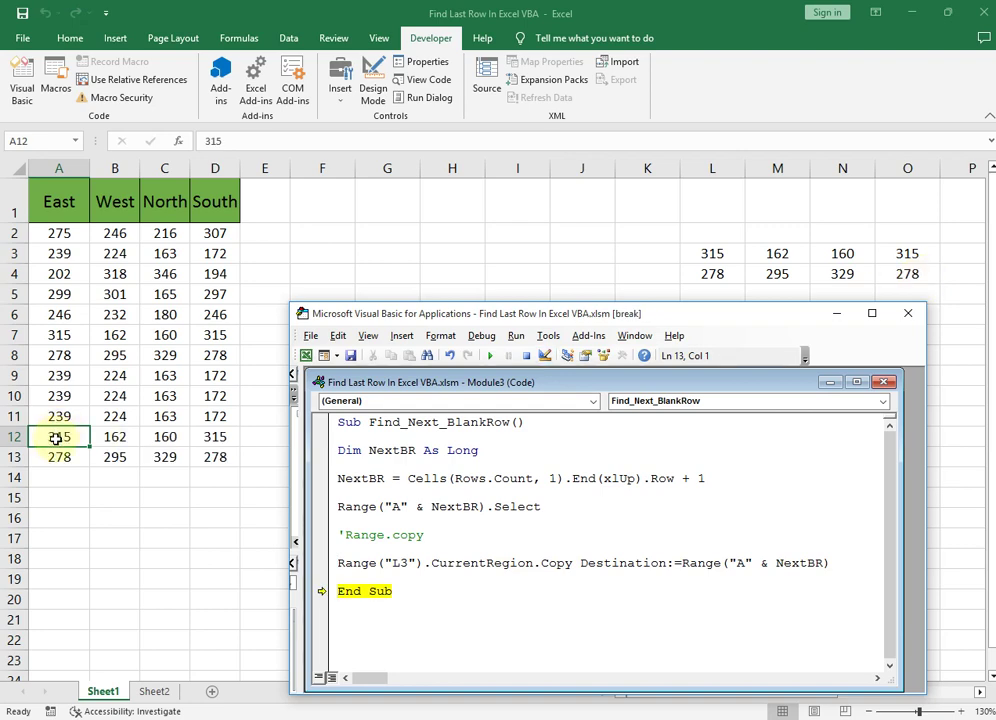
drag(742, 256, 922, 273)
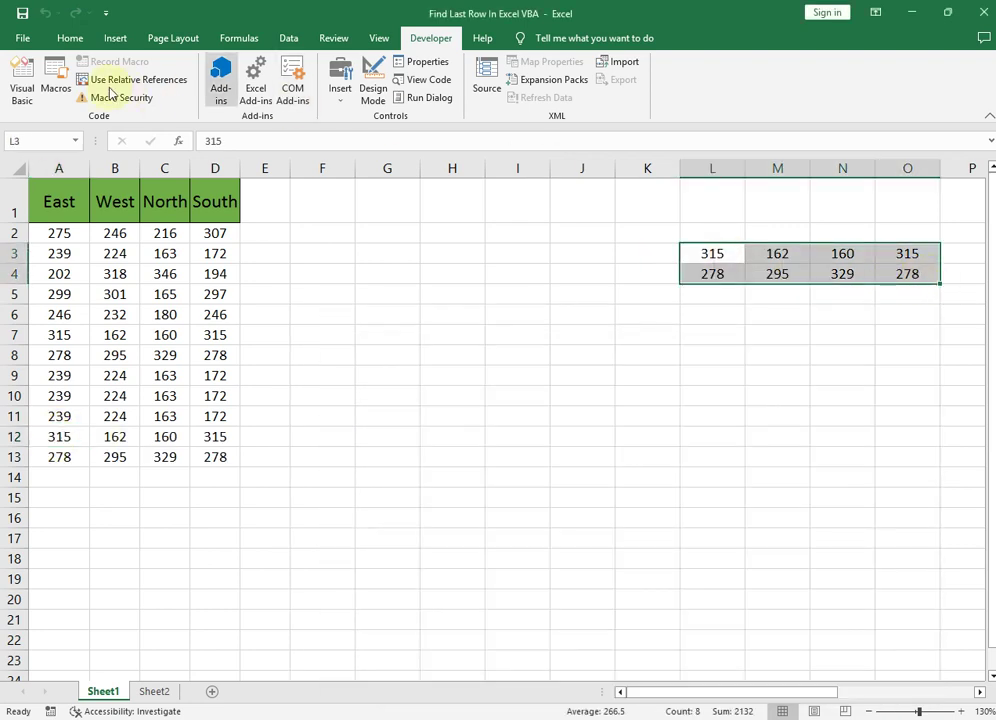
Fill the L3:O4 block with yellow and reset the paused macro
click(70, 38)
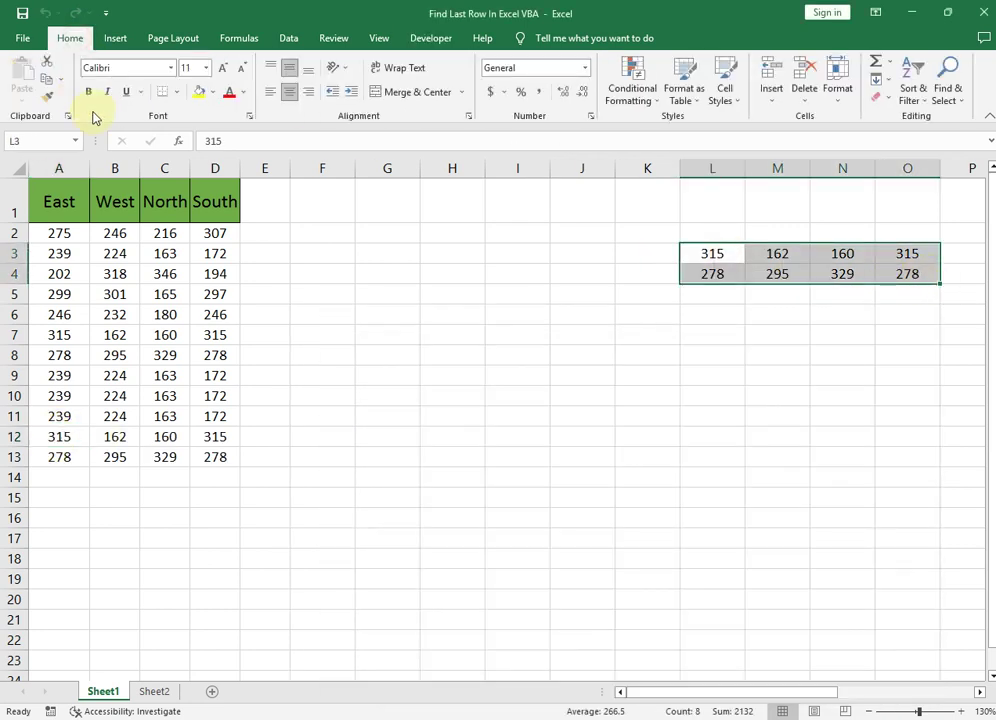
click(200, 92)
key(alt+F11)
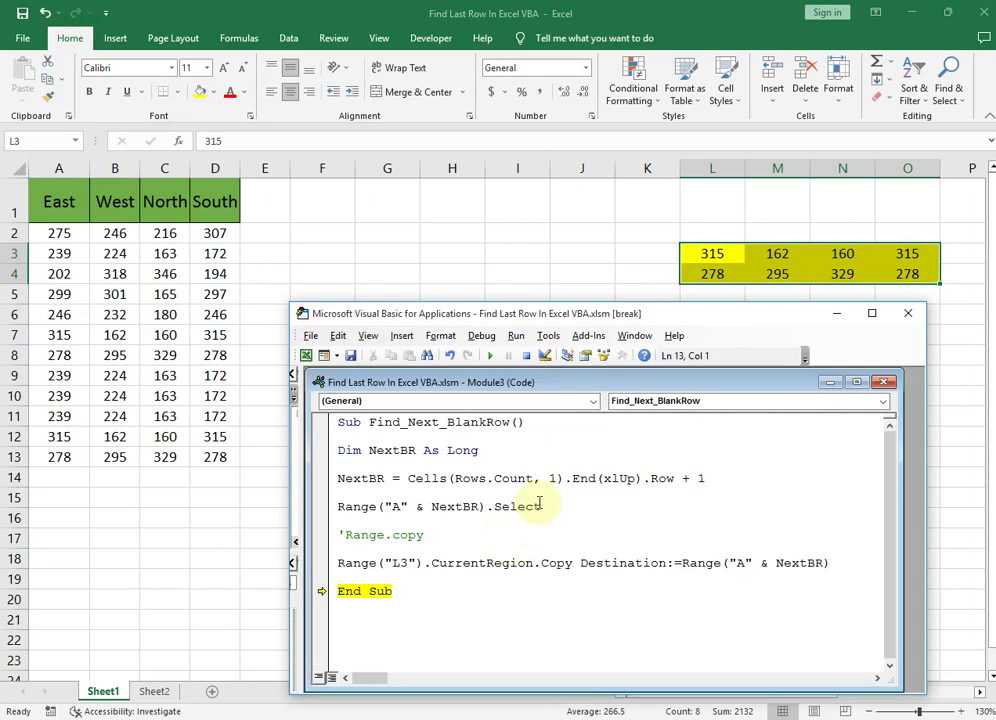
click(527, 422)
Step through the macro again with F8, appending yellow copies in rows 14–15 and 16–17
click(526, 355)
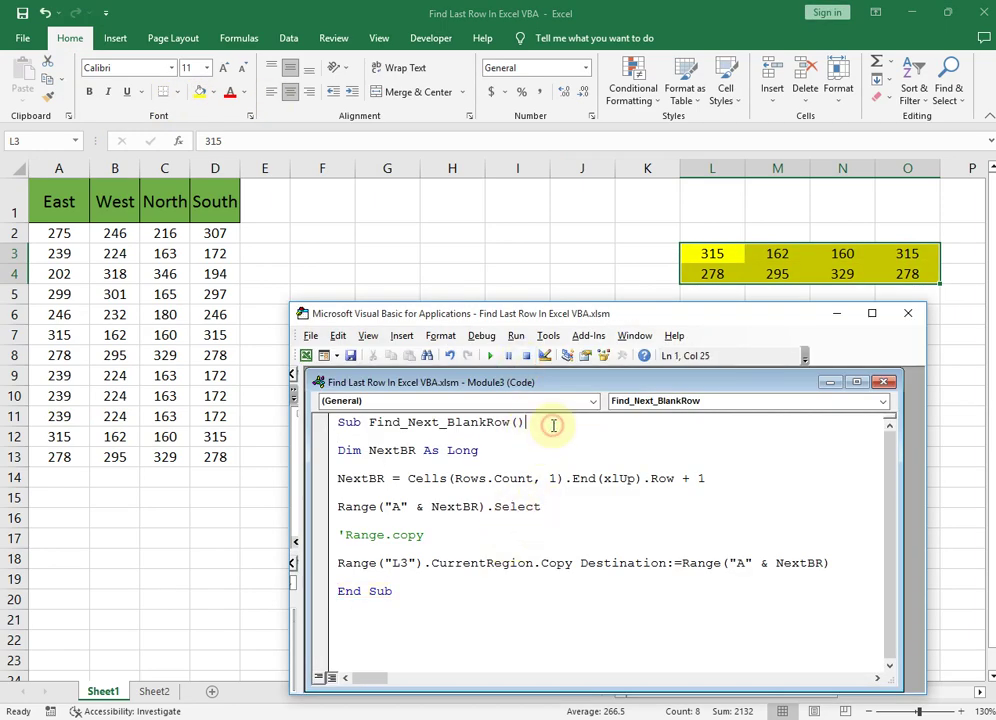
key(F8)
key(F8)
key(F8)
key(F8)
key(F8)
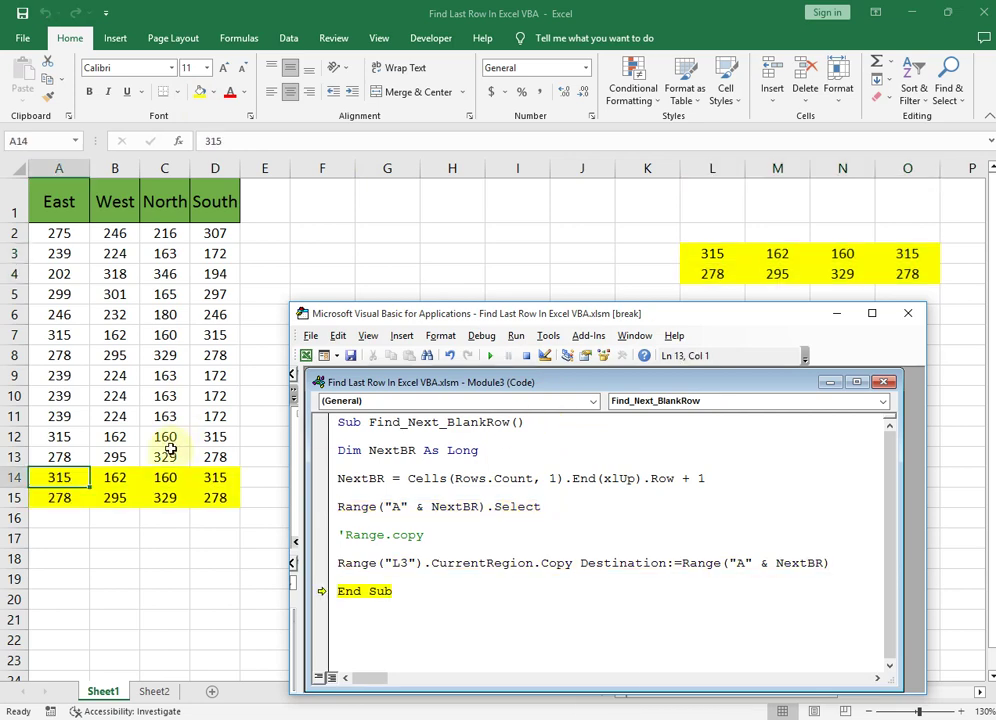
key(F8)
key(F8)
key(F8)
key(F8)
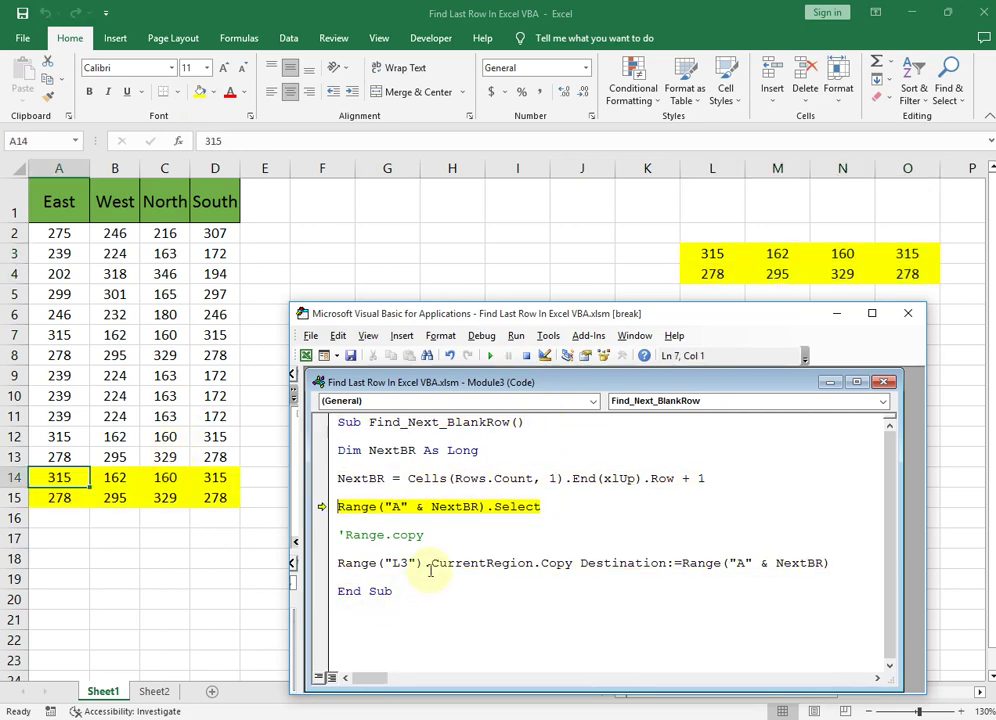
key(F8)
key(F8)
key(F8)
key(F8)
key(F8)
key(F8)
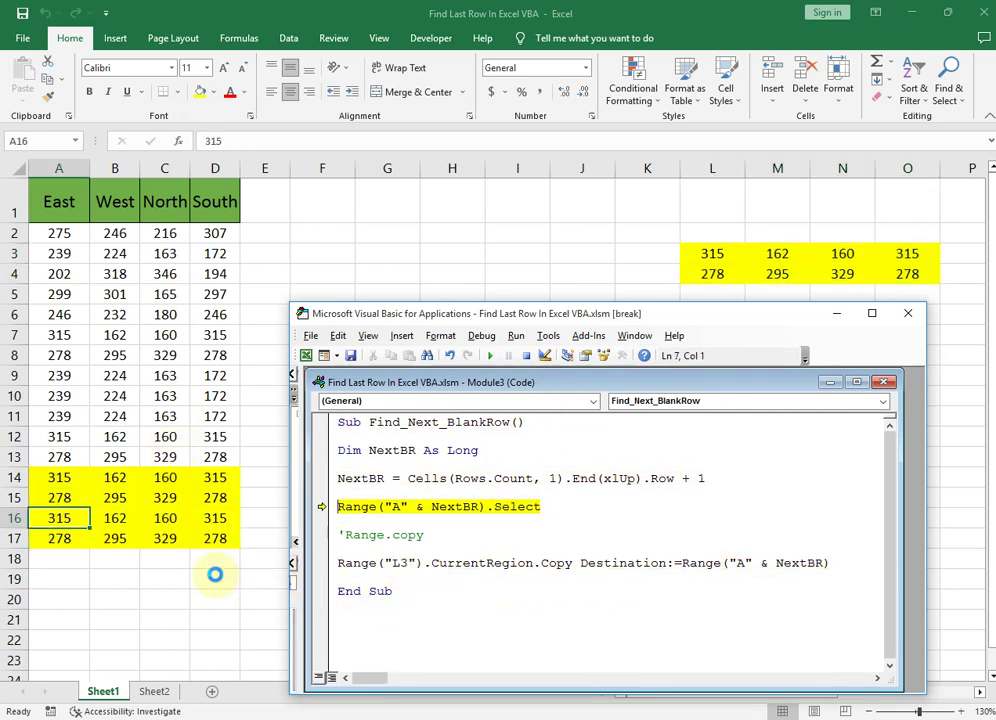
key(F8)
key(F8)
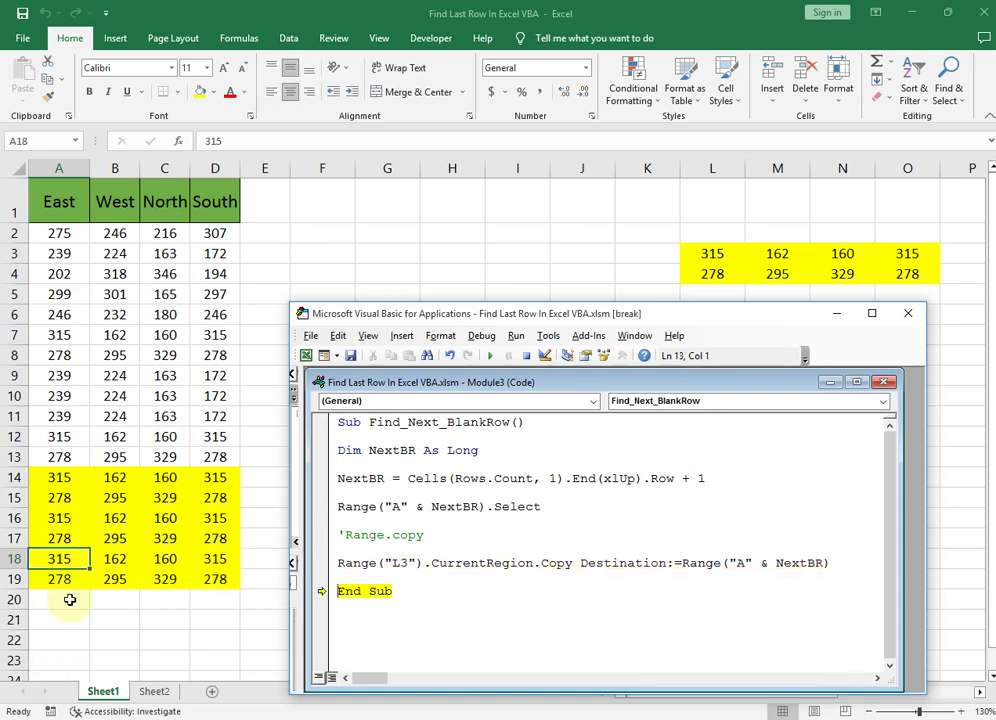
click(75, 238)
drag(75, 238, 228, 453)
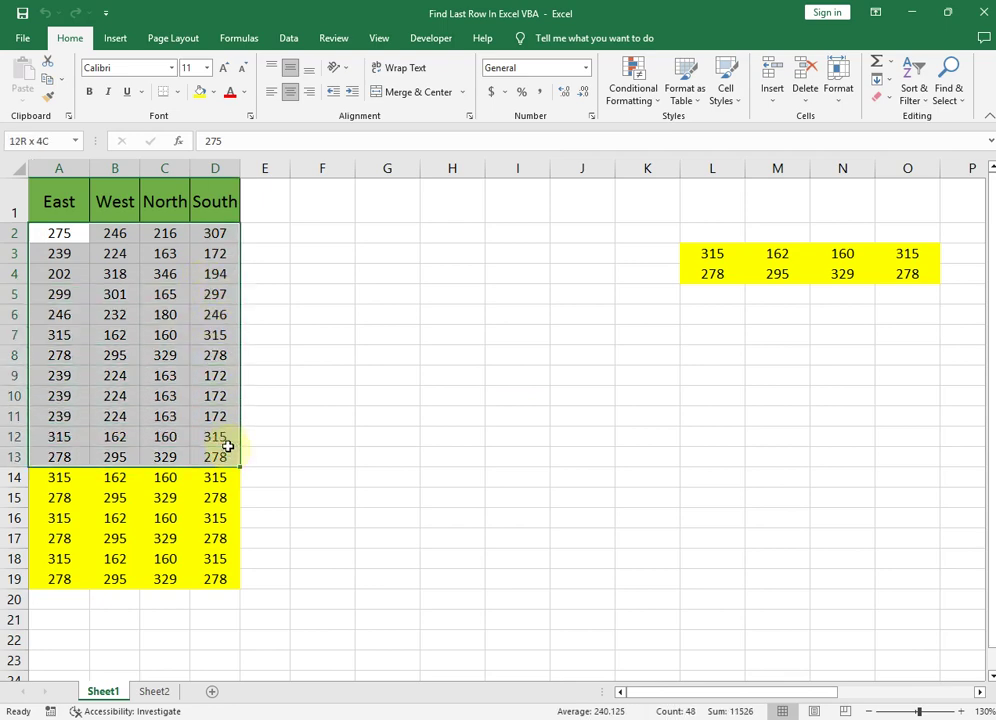
drag(228, 446, 231, 413)
click(69, 480)
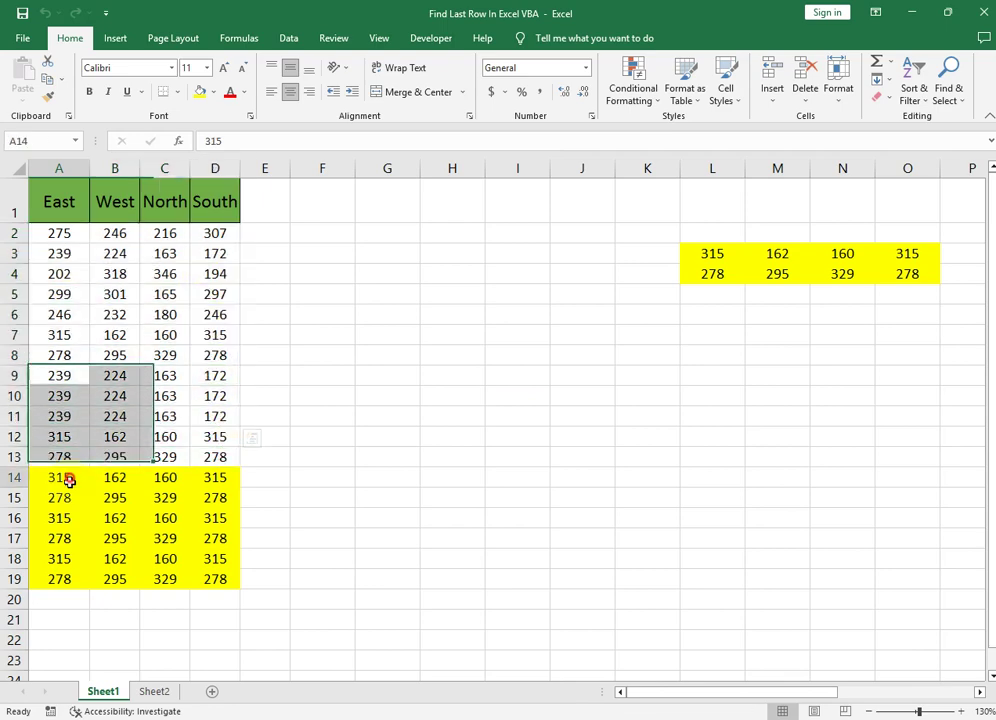
drag(69, 480, 198, 582)
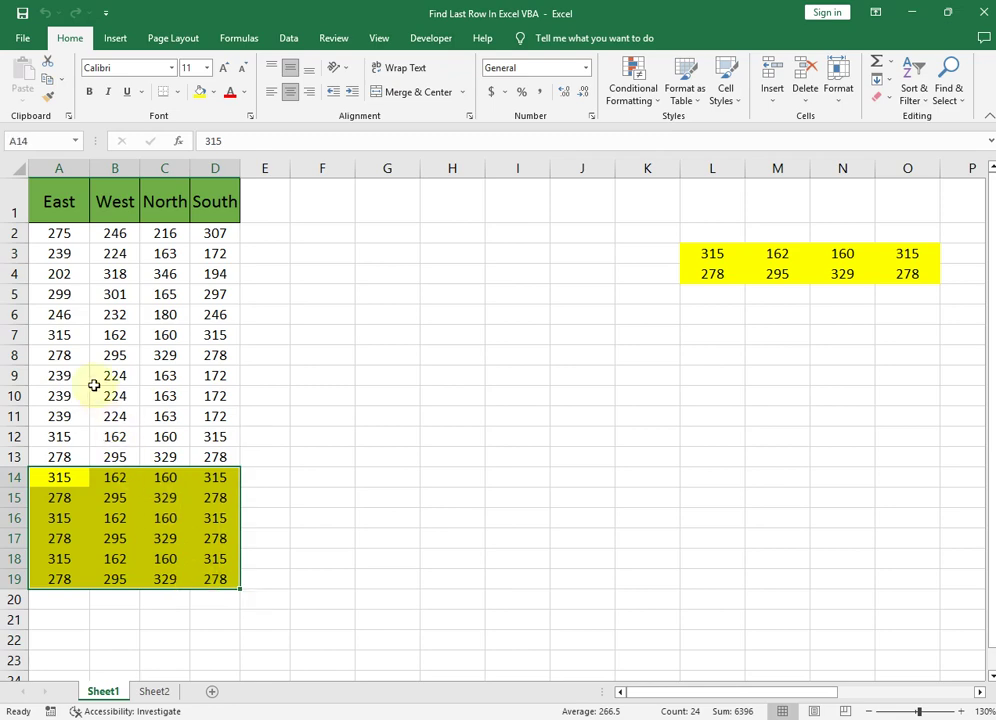
click(13, 600)
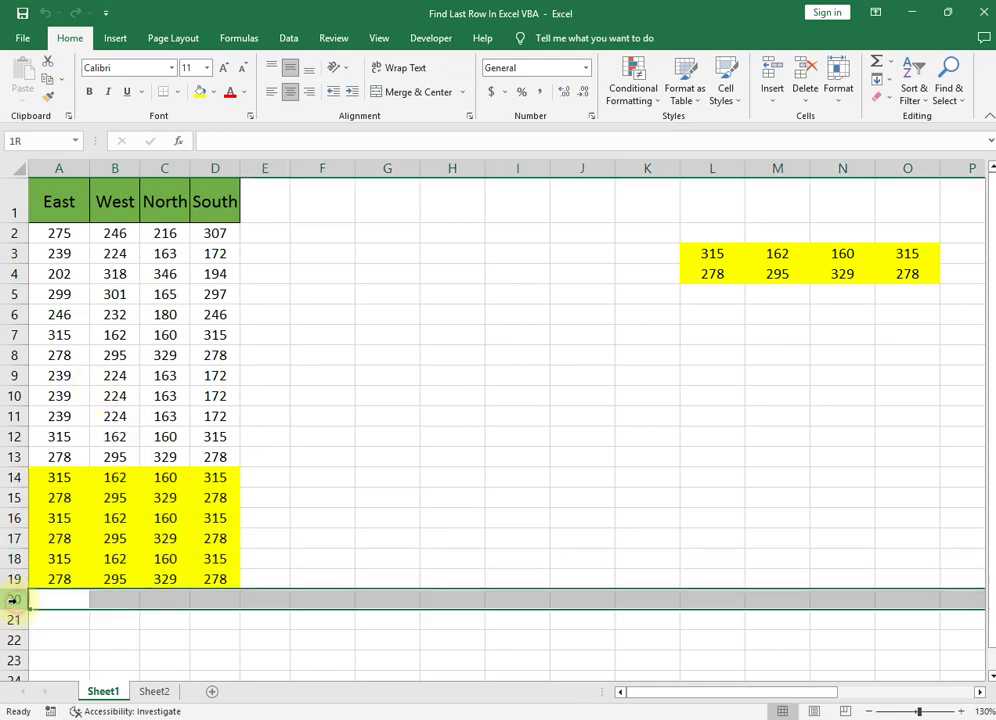
drag(50, 598, 209, 604)
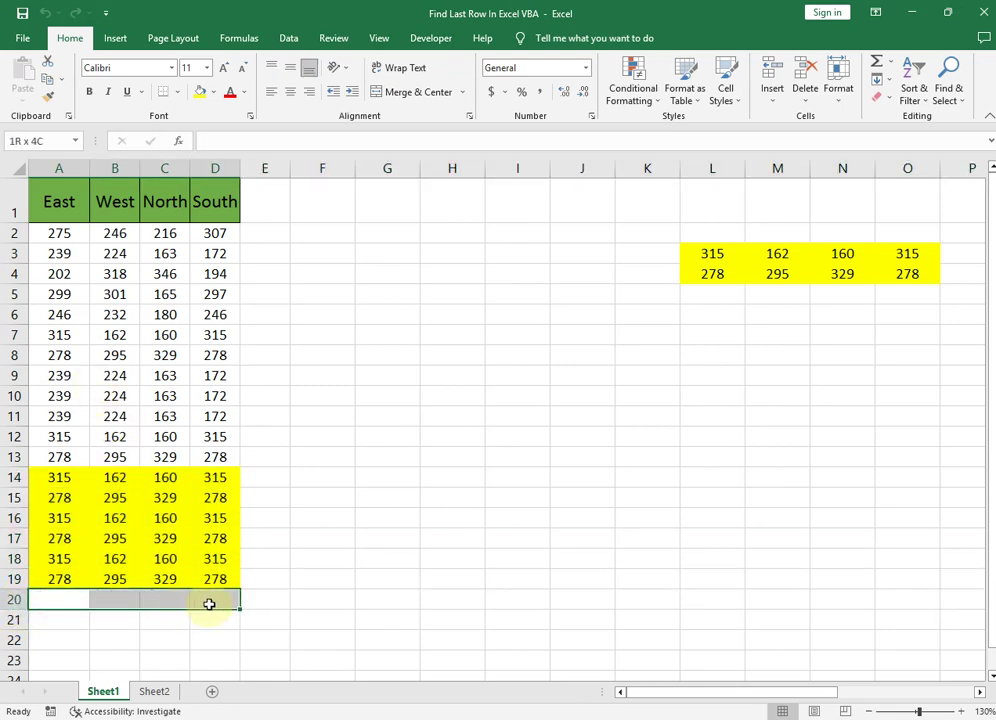
click(115, 314)
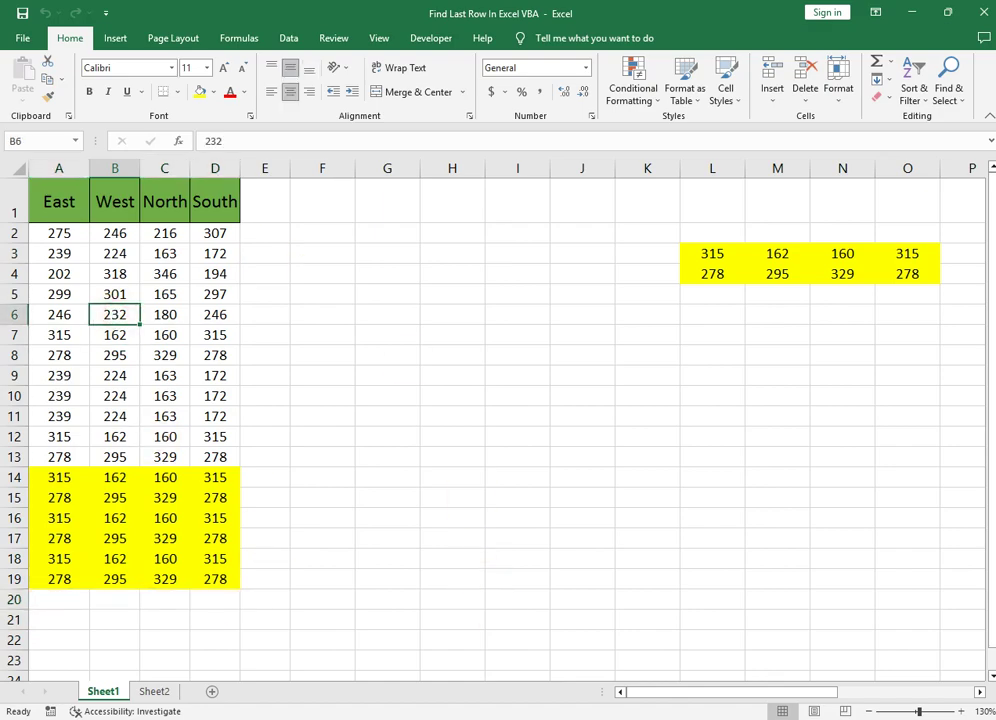
mouse_move(556, 689)
click(629, 643)
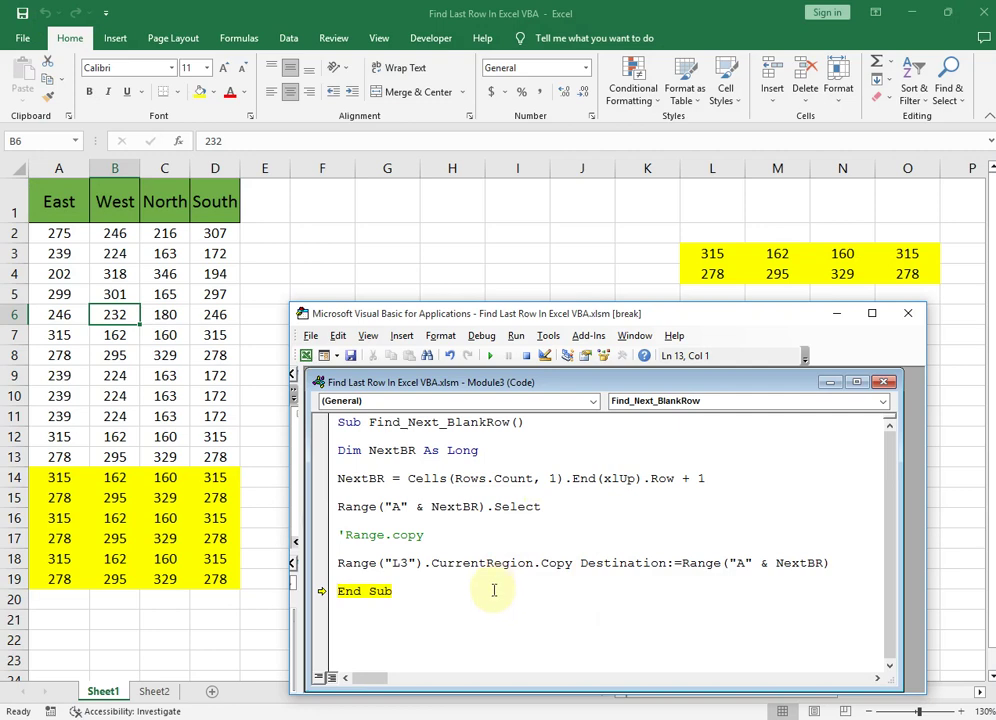
drag(418, 598, 328, 430)
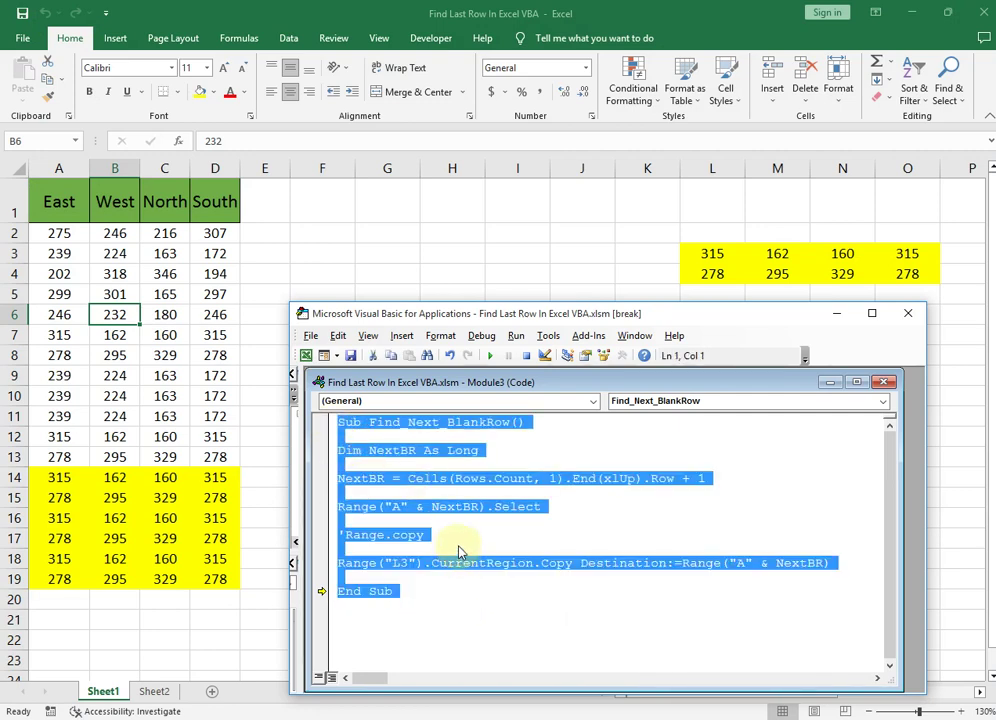
click(481, 535)
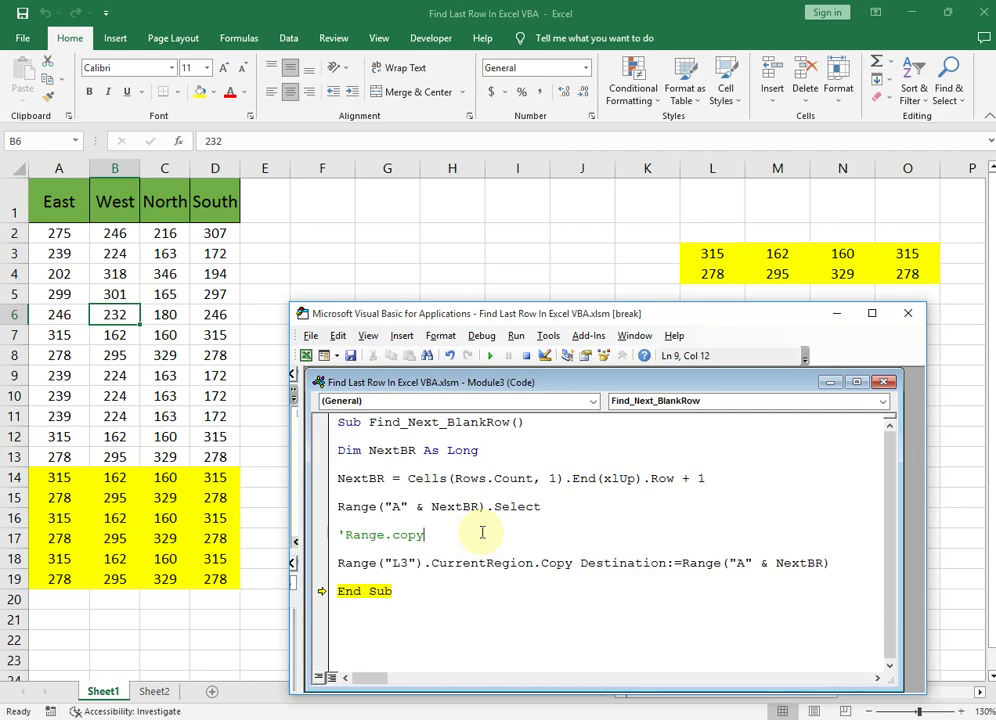
key(F8)
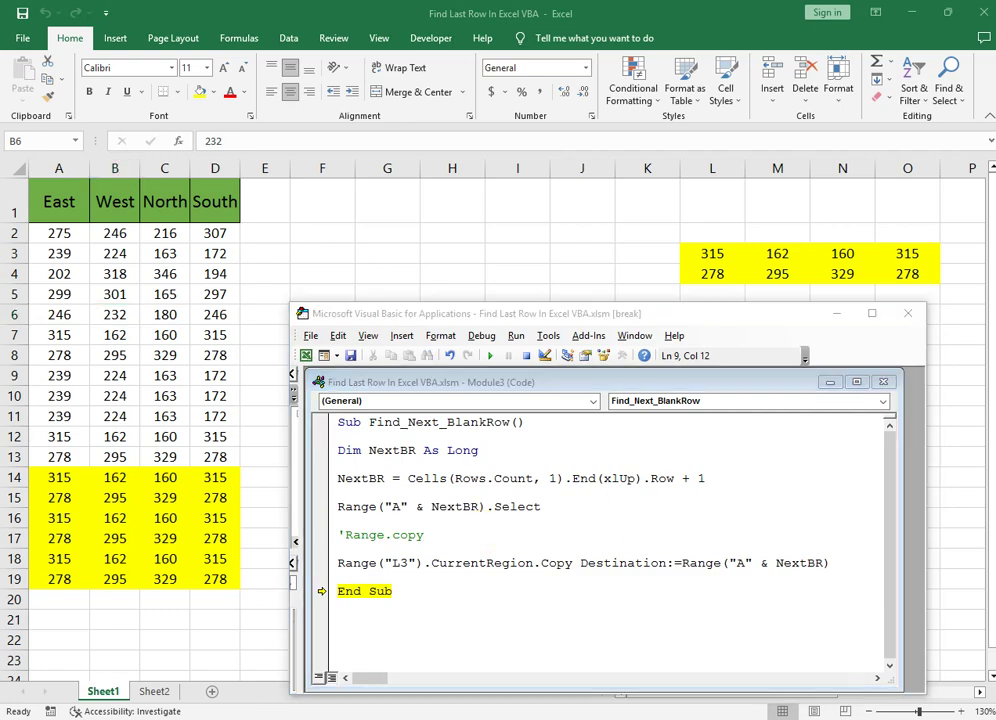